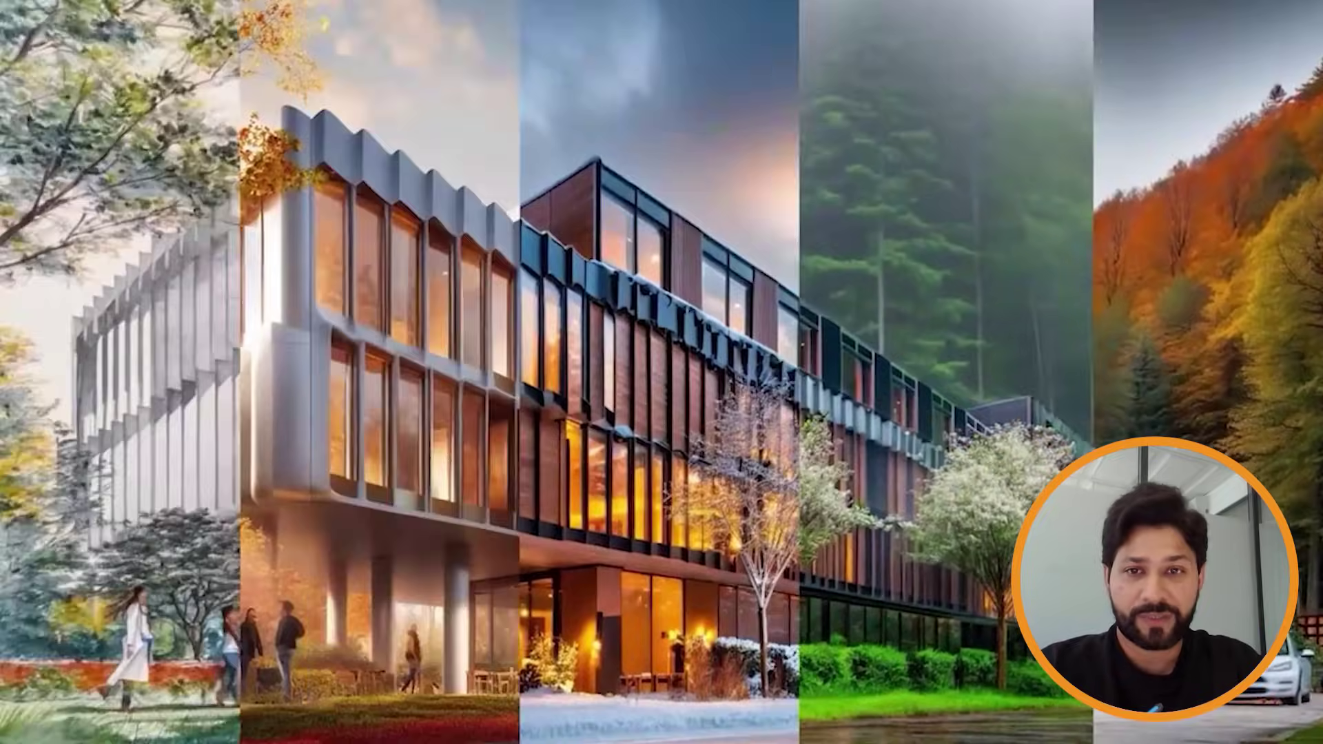
# Select the Veras prompt 'exterior shot of a modern university campus, city center'.
pyautogui.moveTo(981, 341); pyautogui.dragTo(931, 330)
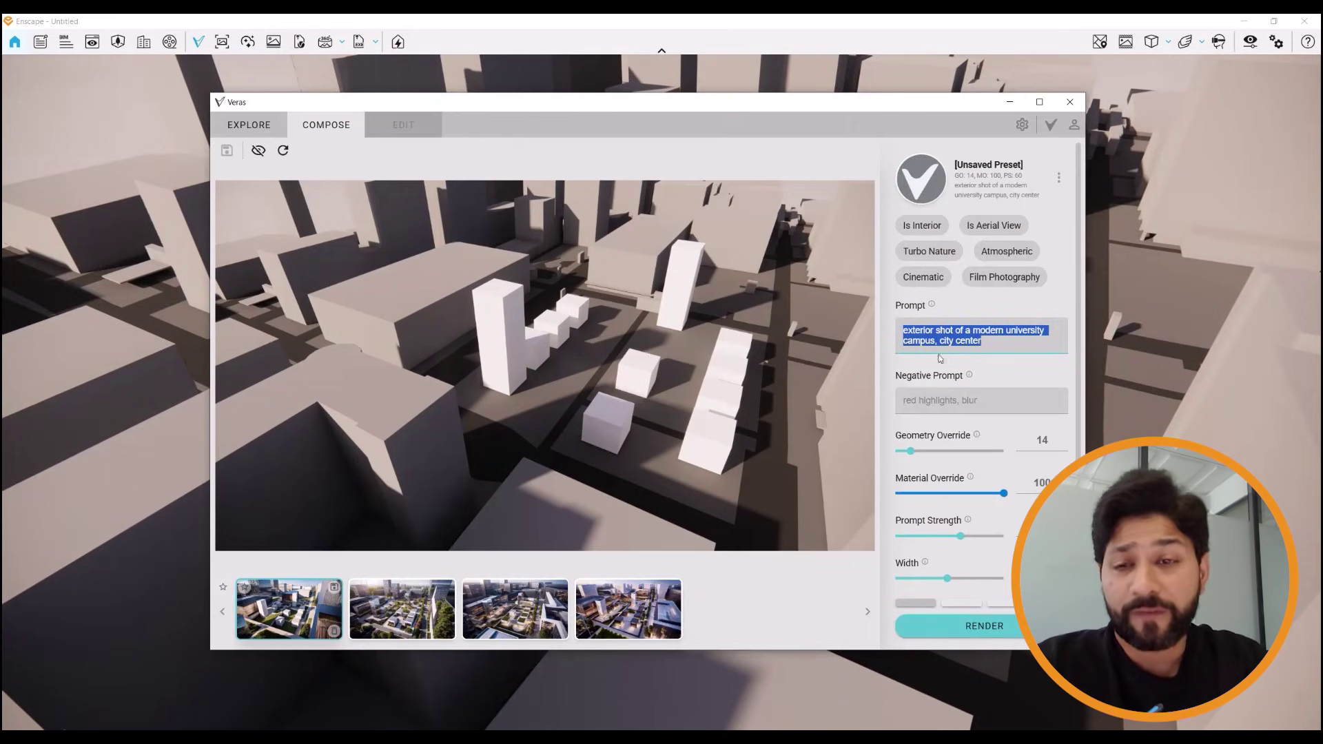
# Preview each of the four generated campus renders, ending on the evening-lit one.
pyautogui.click(292, 613)
pyautogui.click(396, 612)
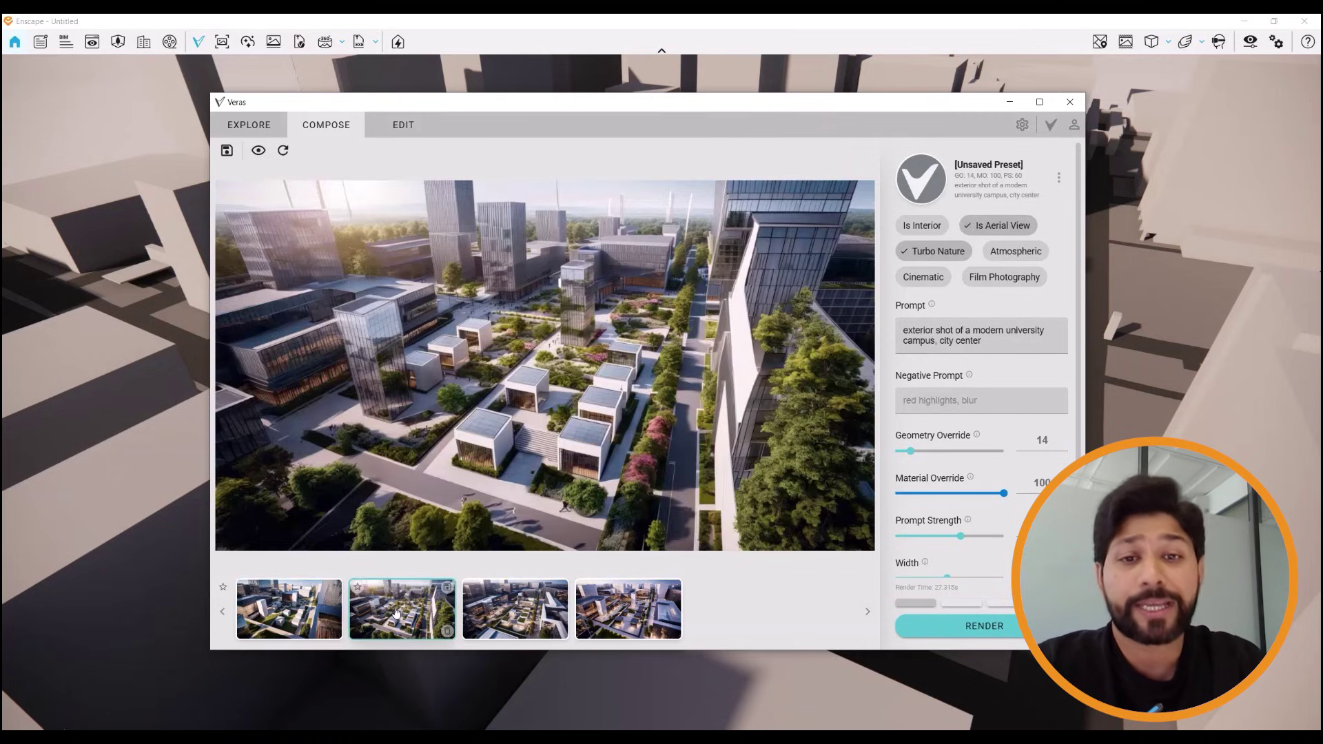
pyautogui.click(512, 611)
pyautogui.click(628, 608)
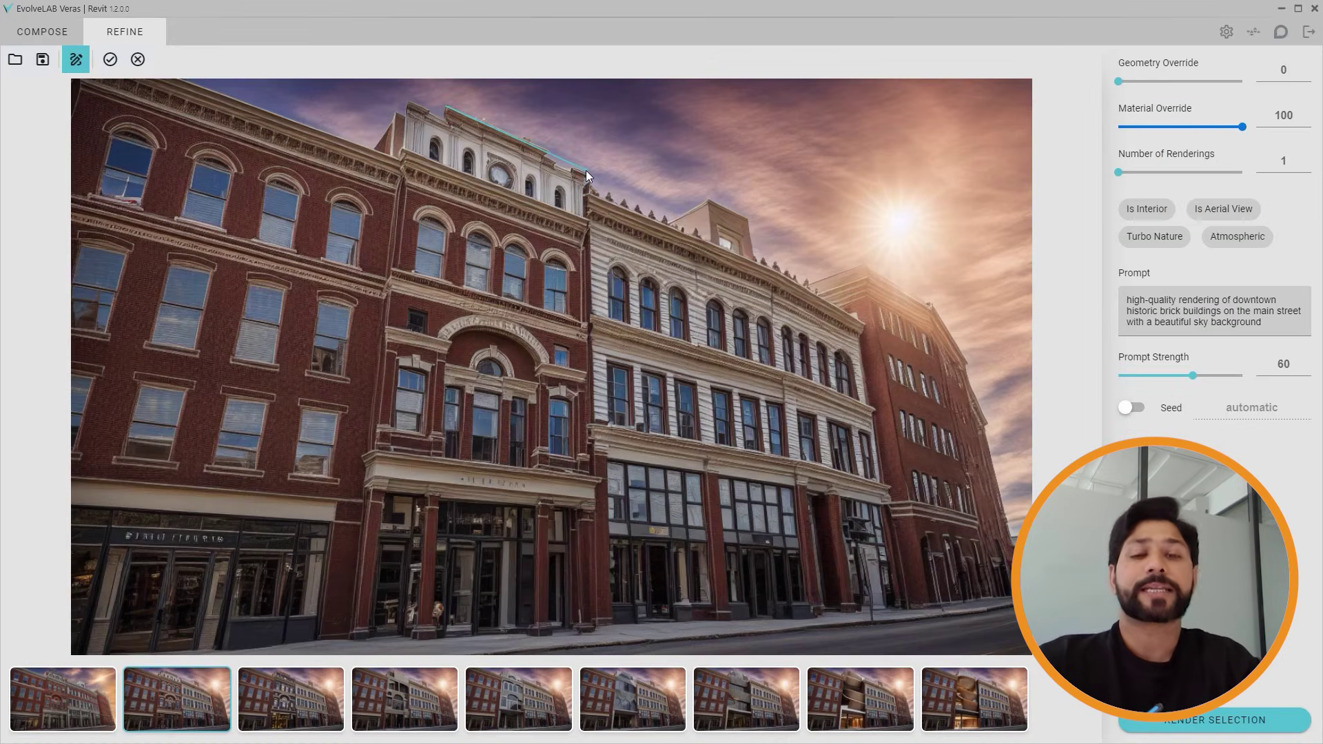
# Outline the central brick building with a polygon selection in Refine.
pyautogui.click(586, 172)
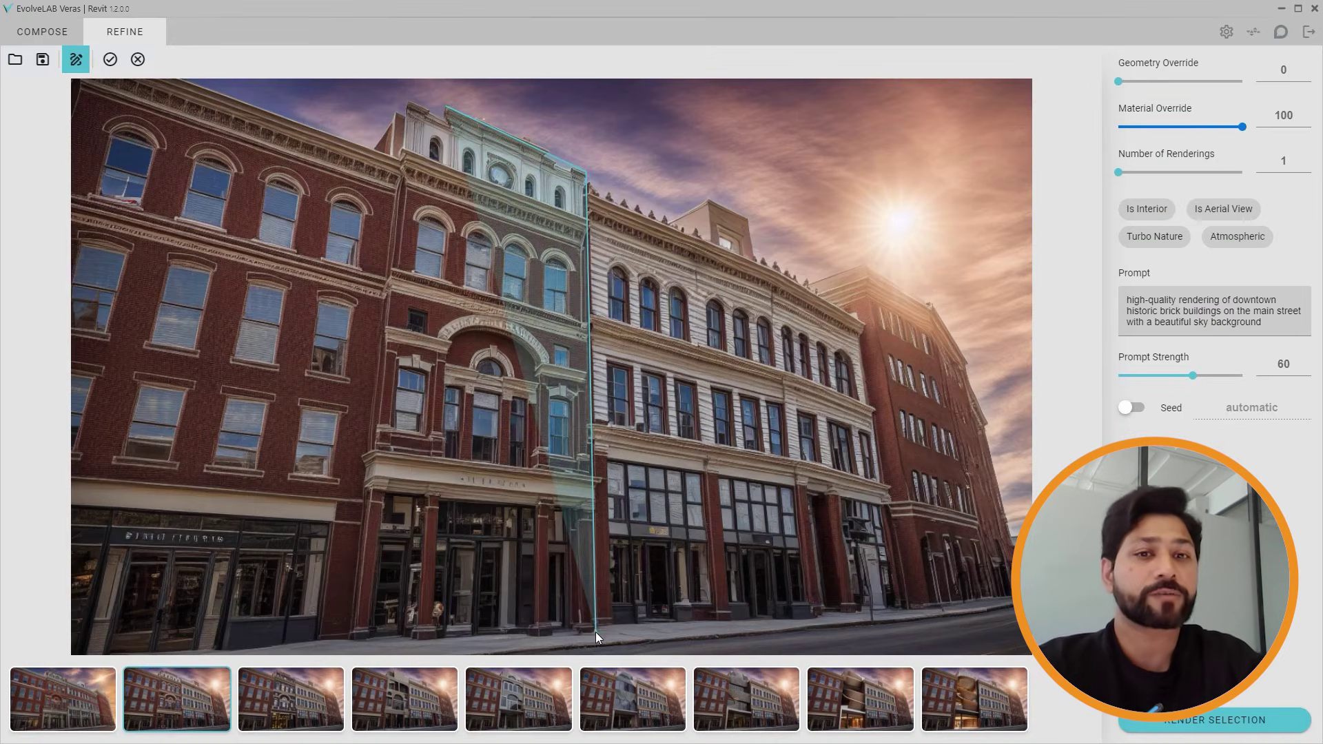
pyautogui.click(596, 631)
pyautogui.click(347, 646)
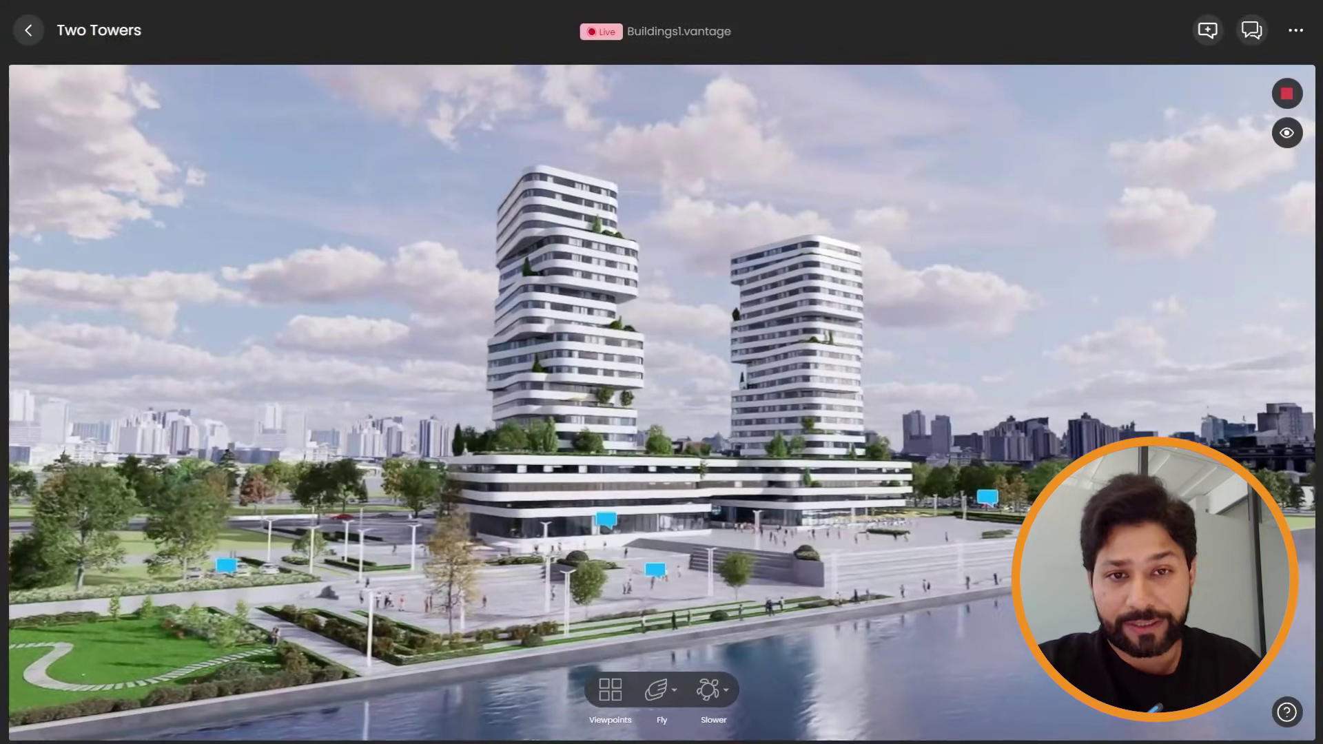
# Jump to Camera 001 in Two Towers, switch to Walk mode and walk forward.
pyautogui.click(609, 689)
pyautogui.click(114, 274)
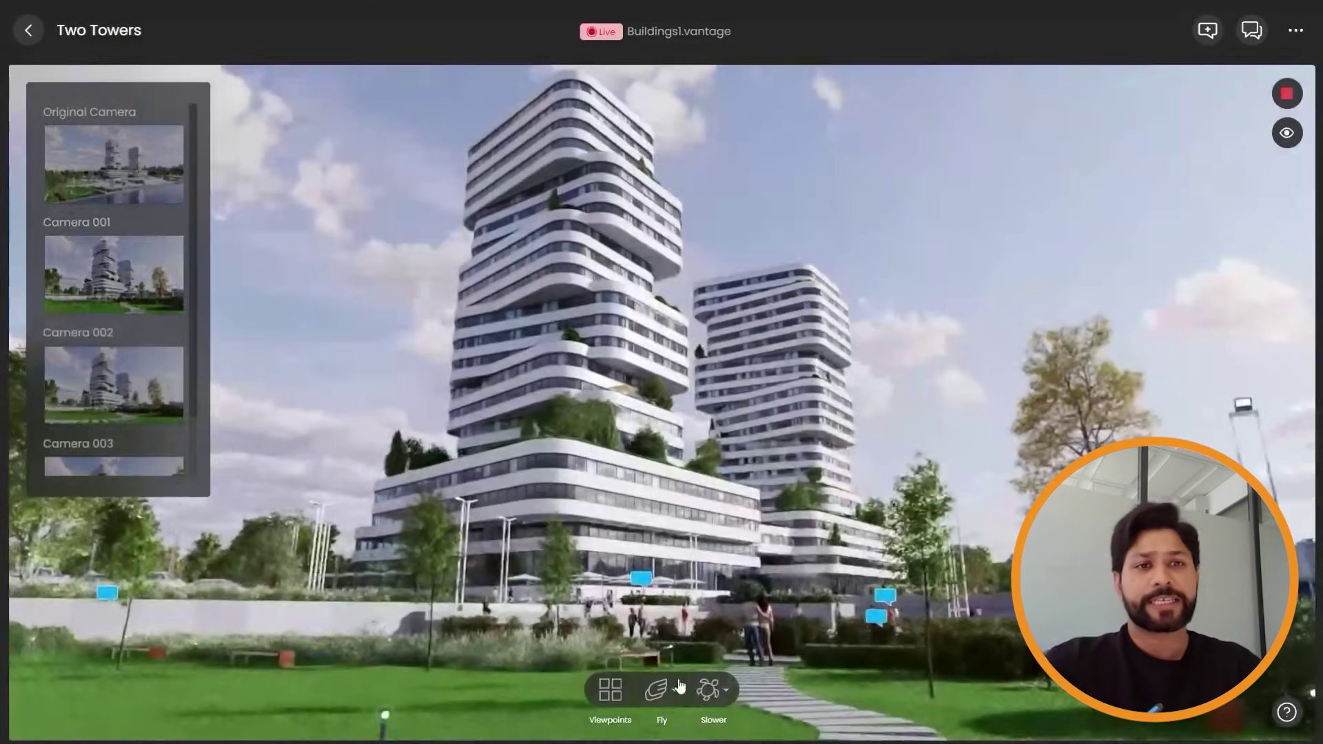
pyautogui.click(679, 689)
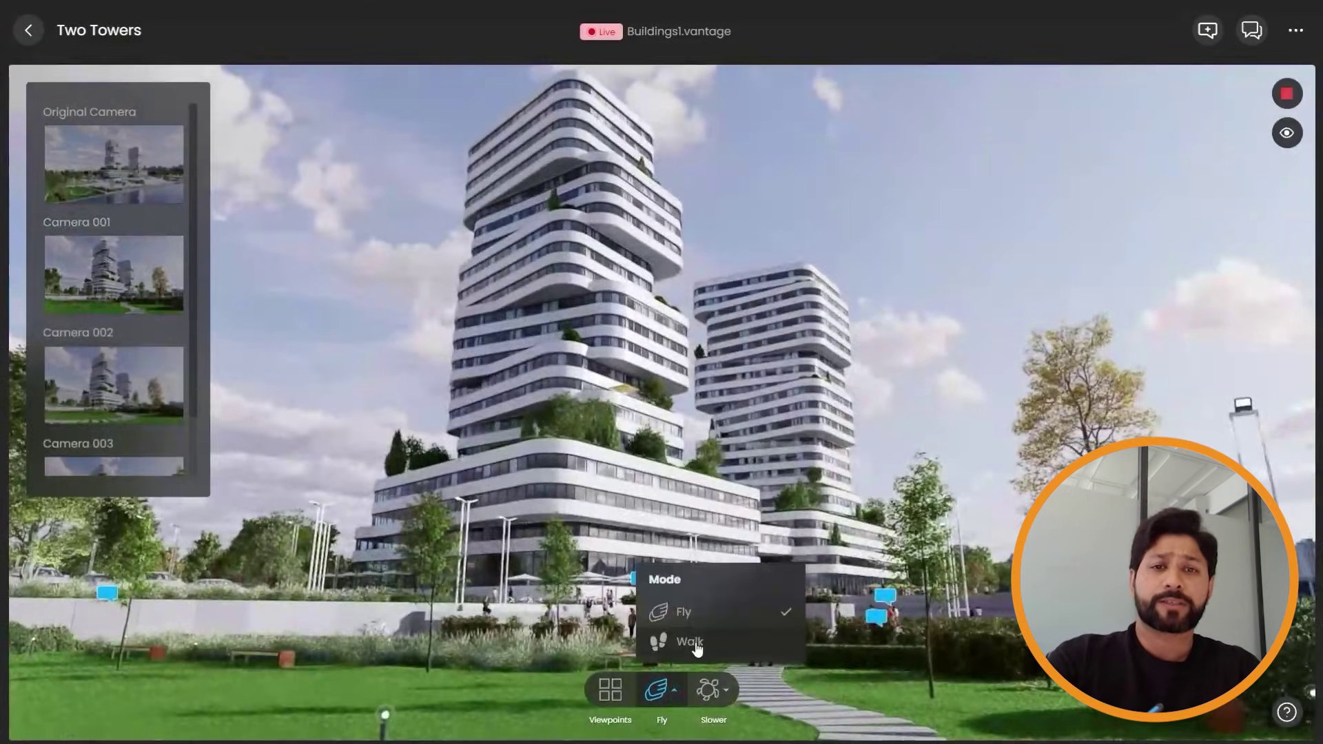
pyautogui.click(686, 639)
pyautogui.press('w')
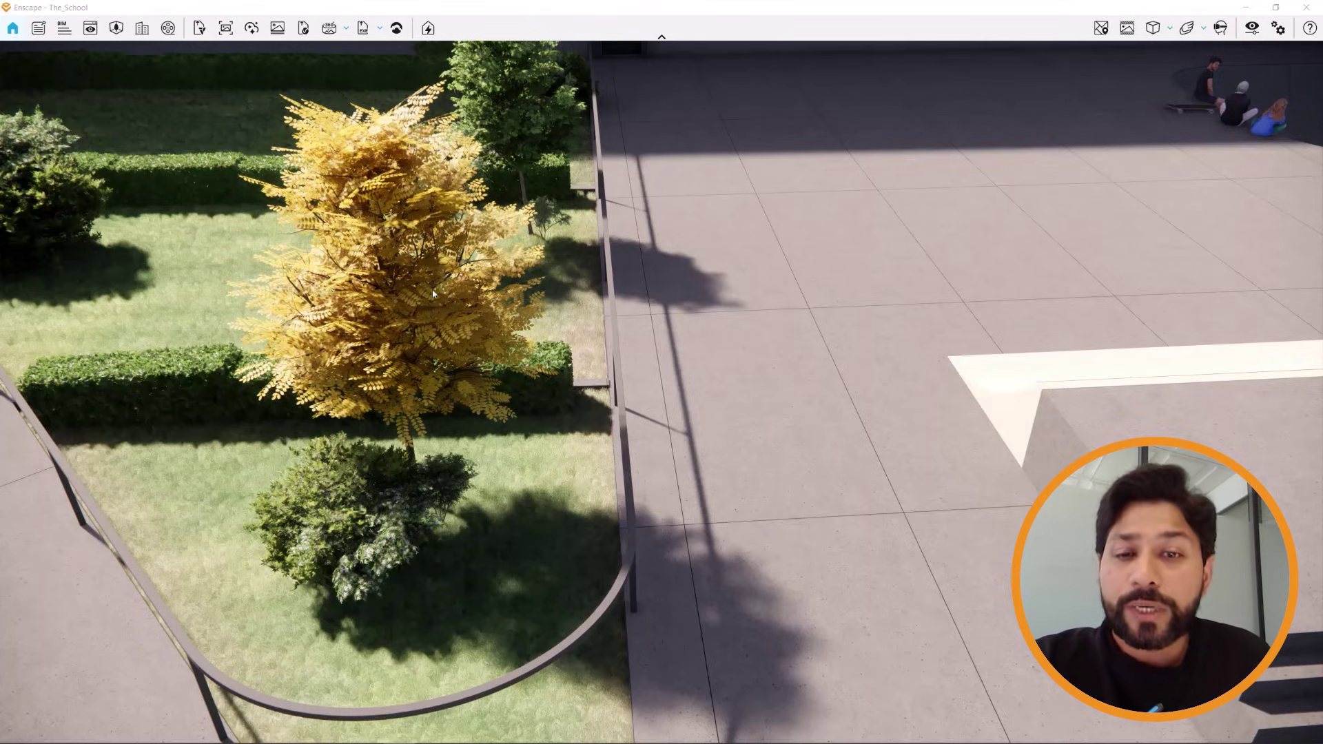
# Upload The_School scene to Chaos Cloud through Share Scene.
pyautogui.click(397, 30)
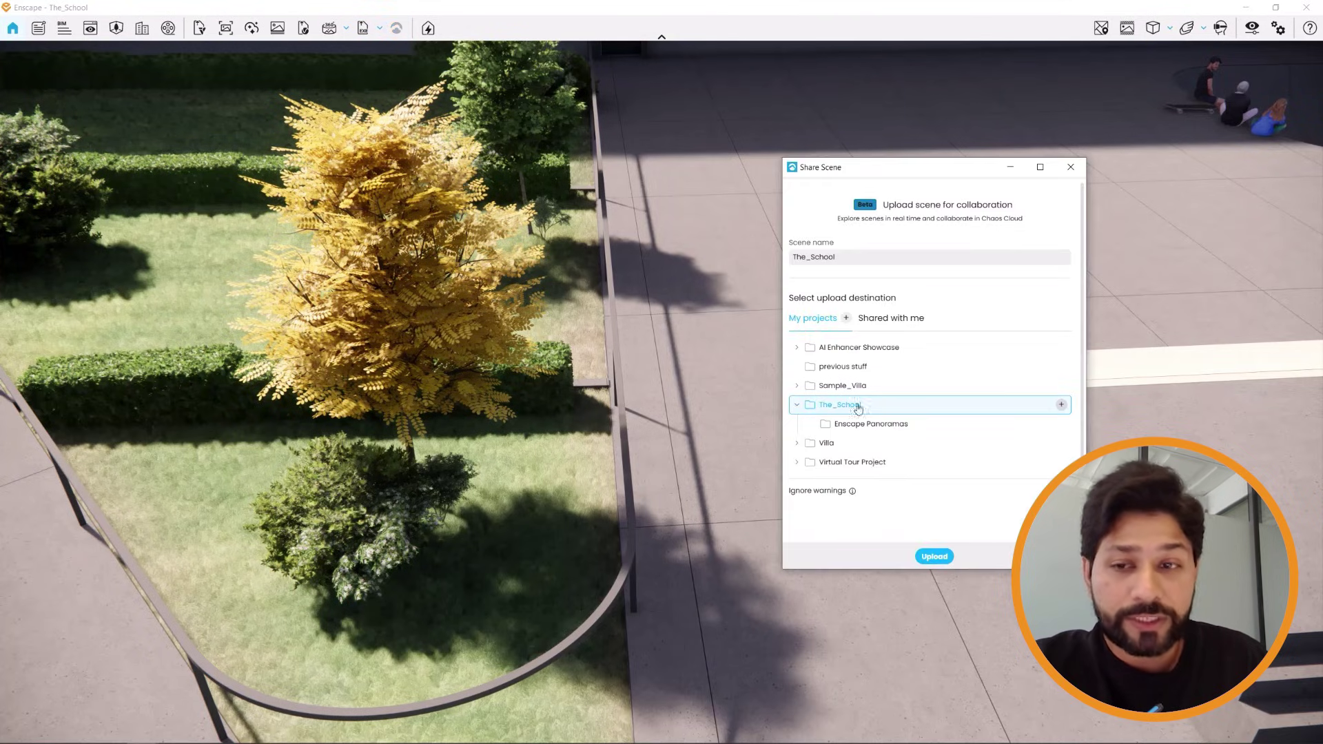
pyautogui.click(935, 558)
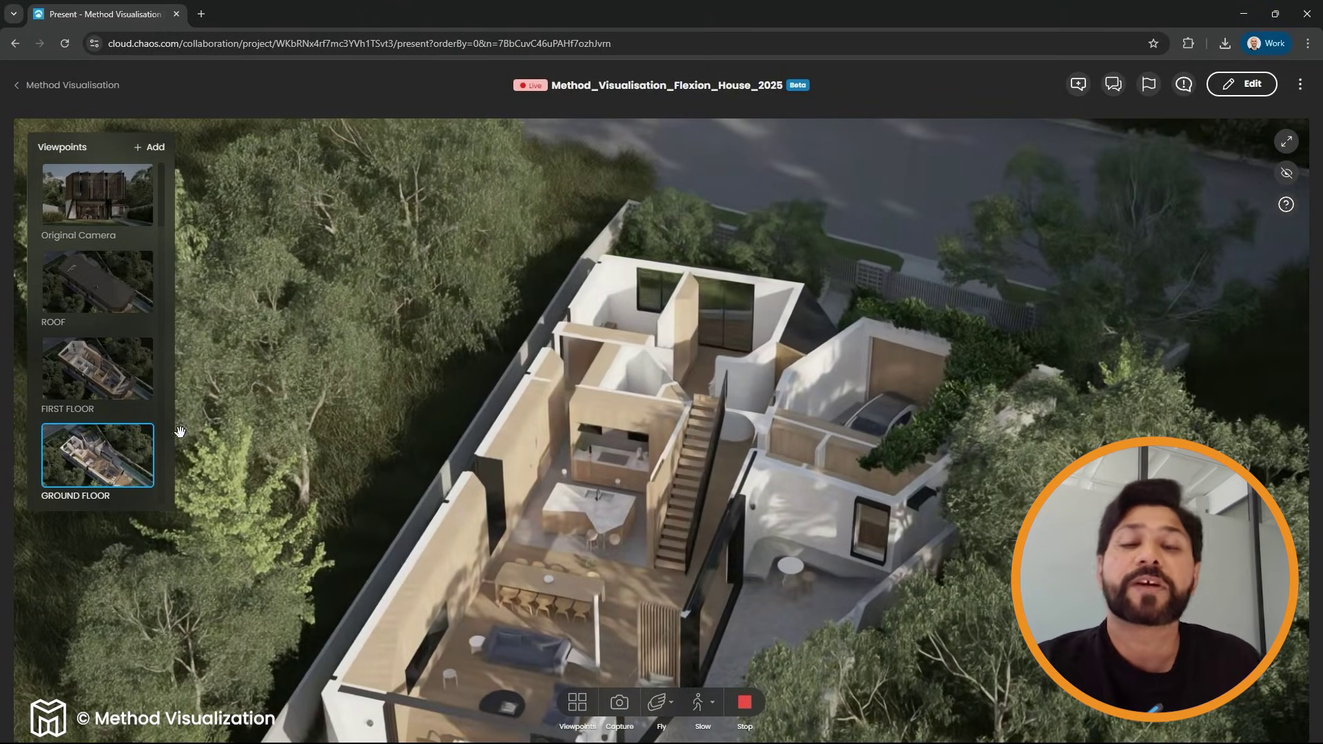
# Fly through the HERO - MORNING, HERO - DAY and HERO - DUSK viewpoints.
pyautogui.scroll(-3, 103, 345)
pyautogui.click(111, 350)
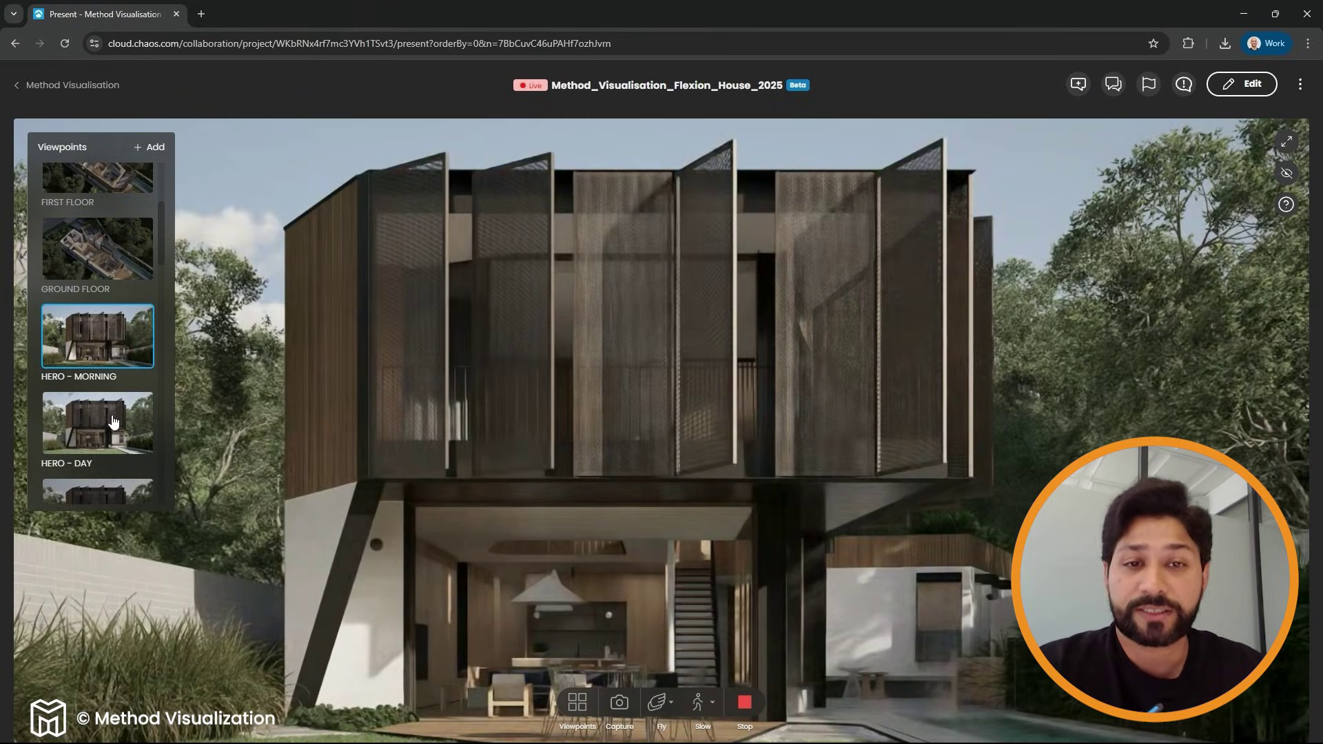
pyautogui.click(114, 421)
pyautogui.scroll(-1, 115, 427)
pyautogui.scroll(-1, 113, 438)
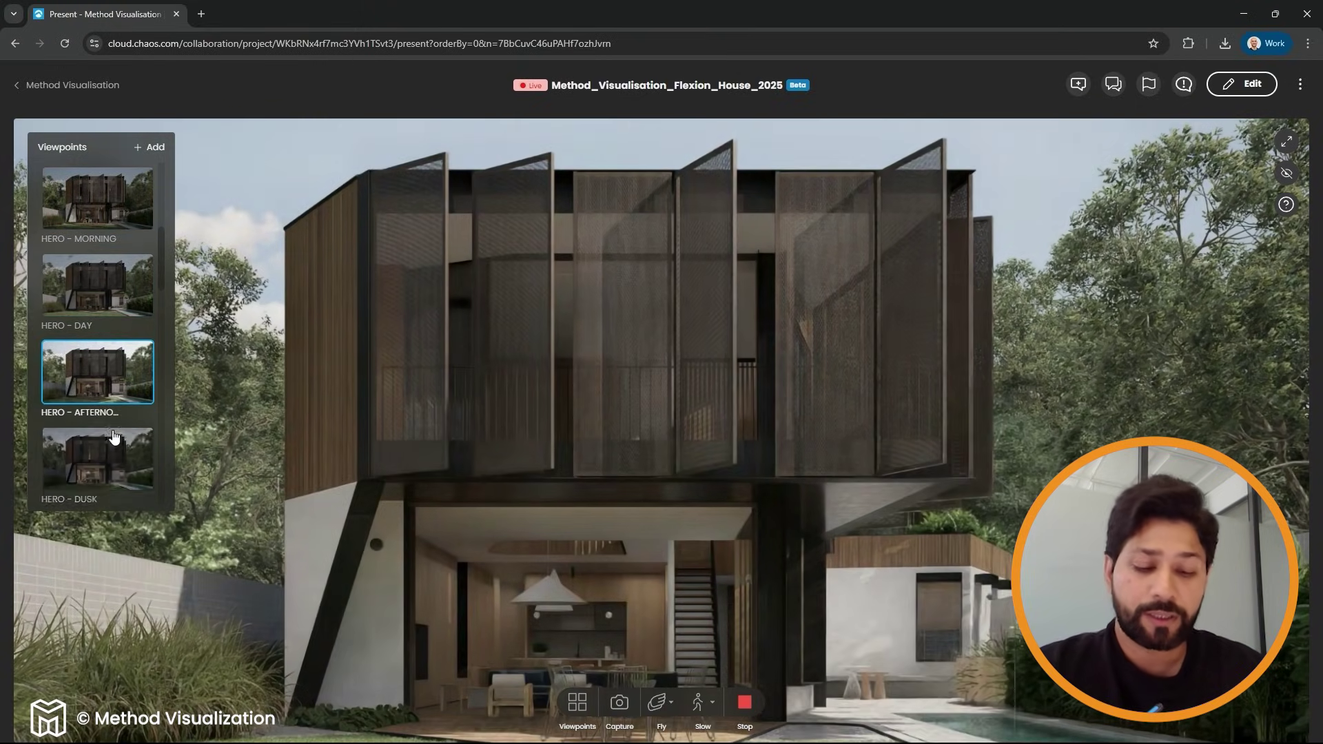
pyautogui.click(113, 441)
# Visit STAIRS, LIVING and SKYLIGHT, then show comments at the chair-colour request.
pyautogui.scroll(-1, 114, 444)
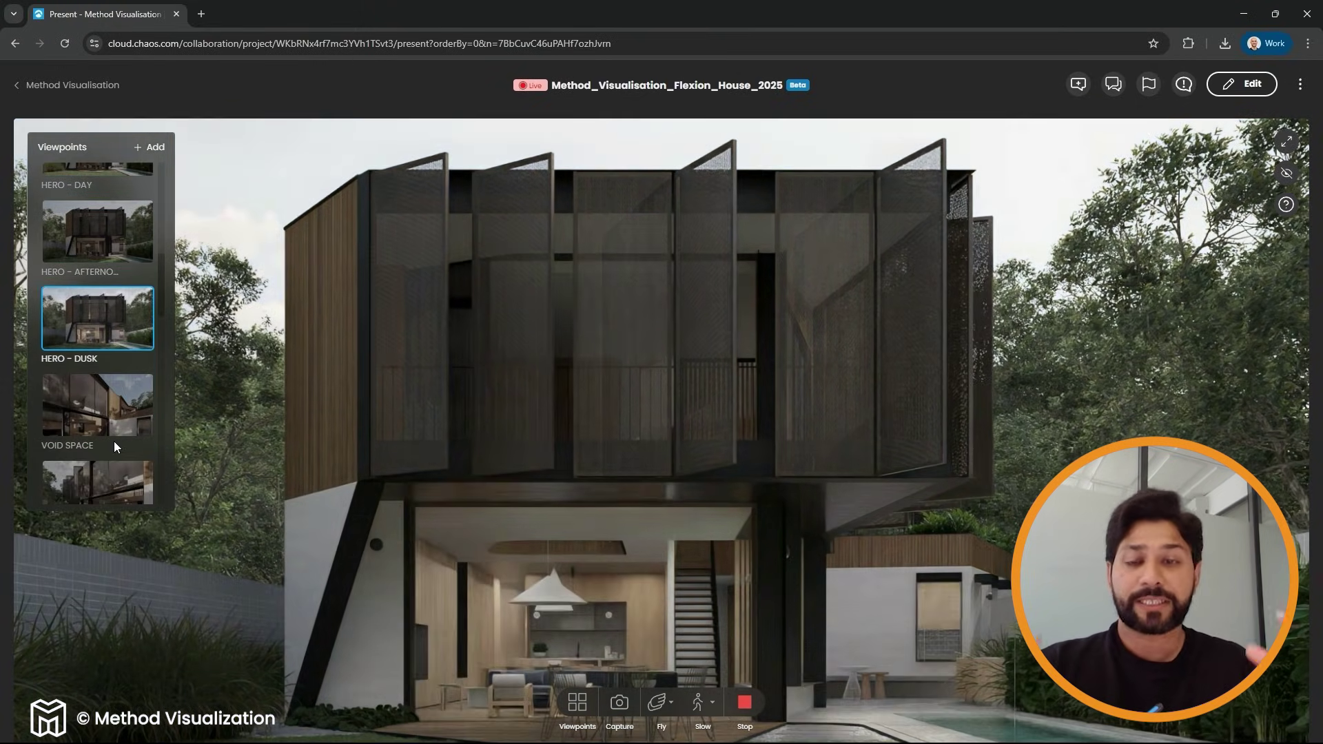
pyautogui.scroll(-3, 114, 445)
pyautogui.click(115, 448)
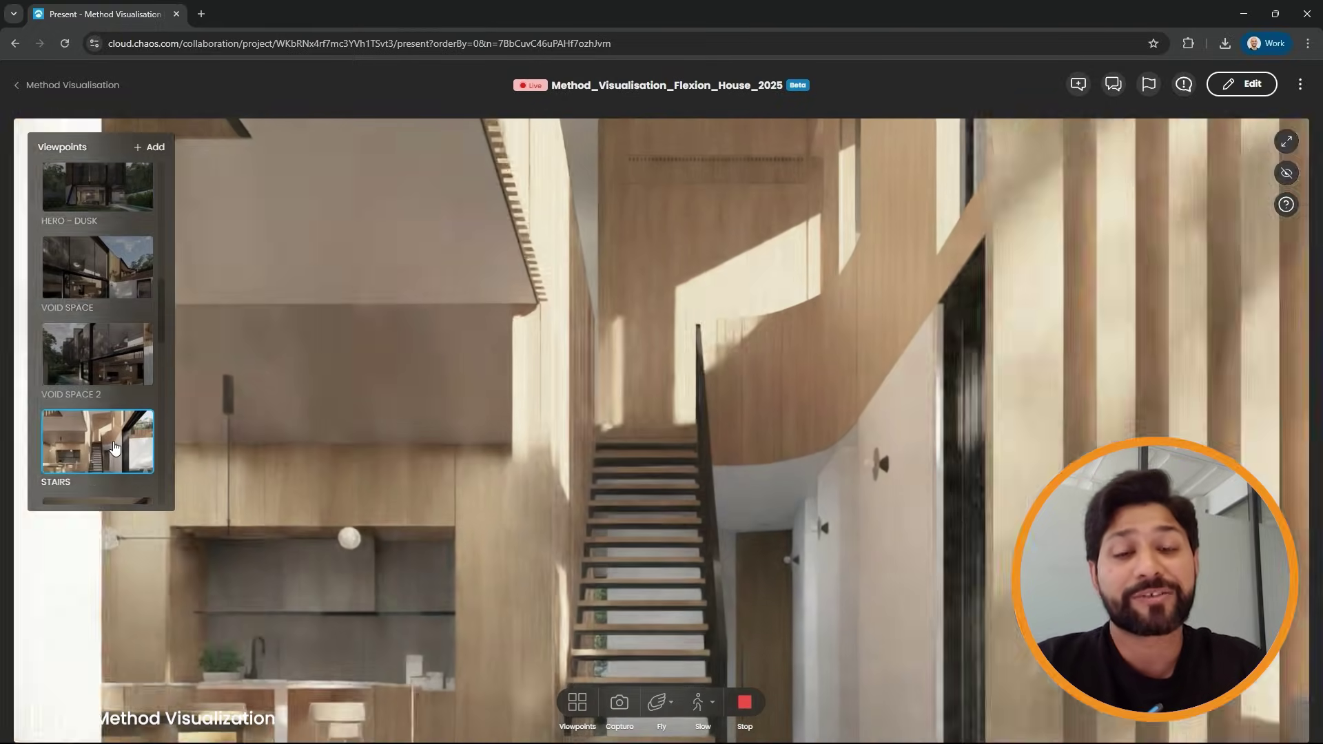
pyautogui.scroll(-3, 110, 428)
pyautogui.click(90, 315)
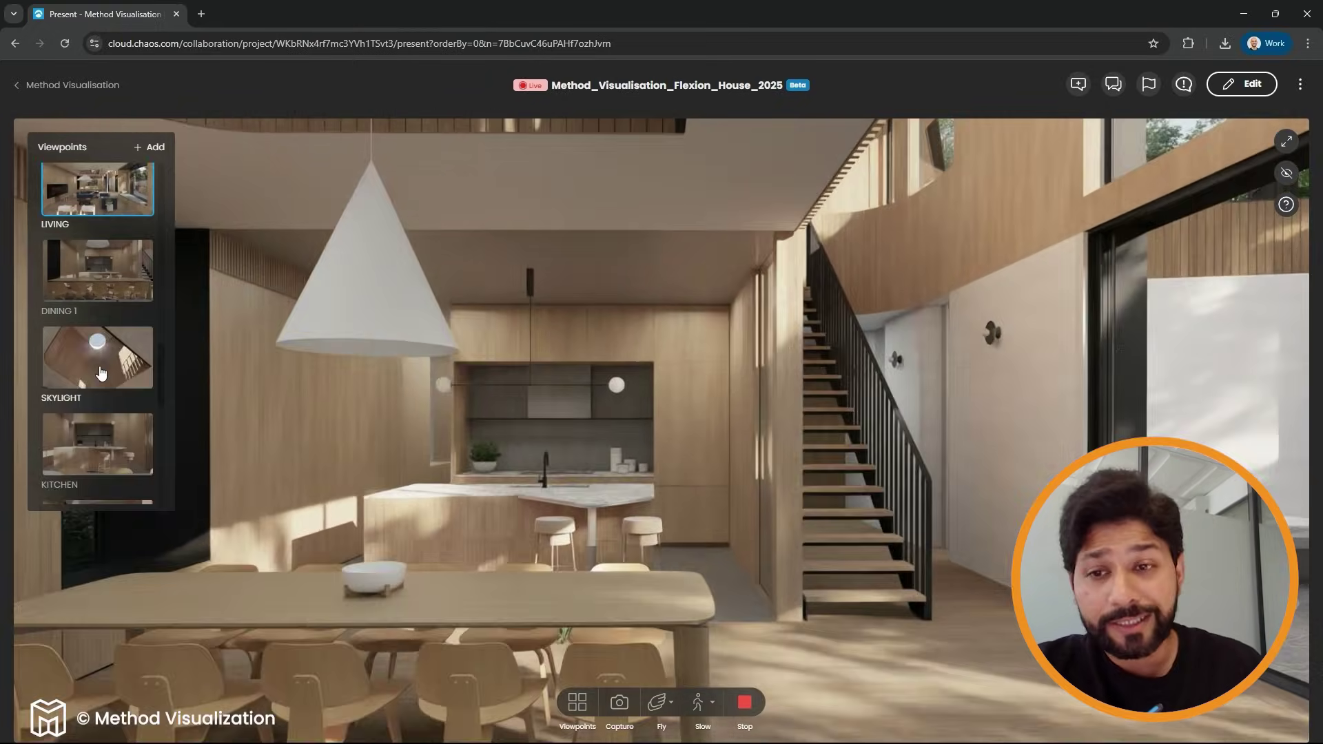
pyautogui.click(623, 713)
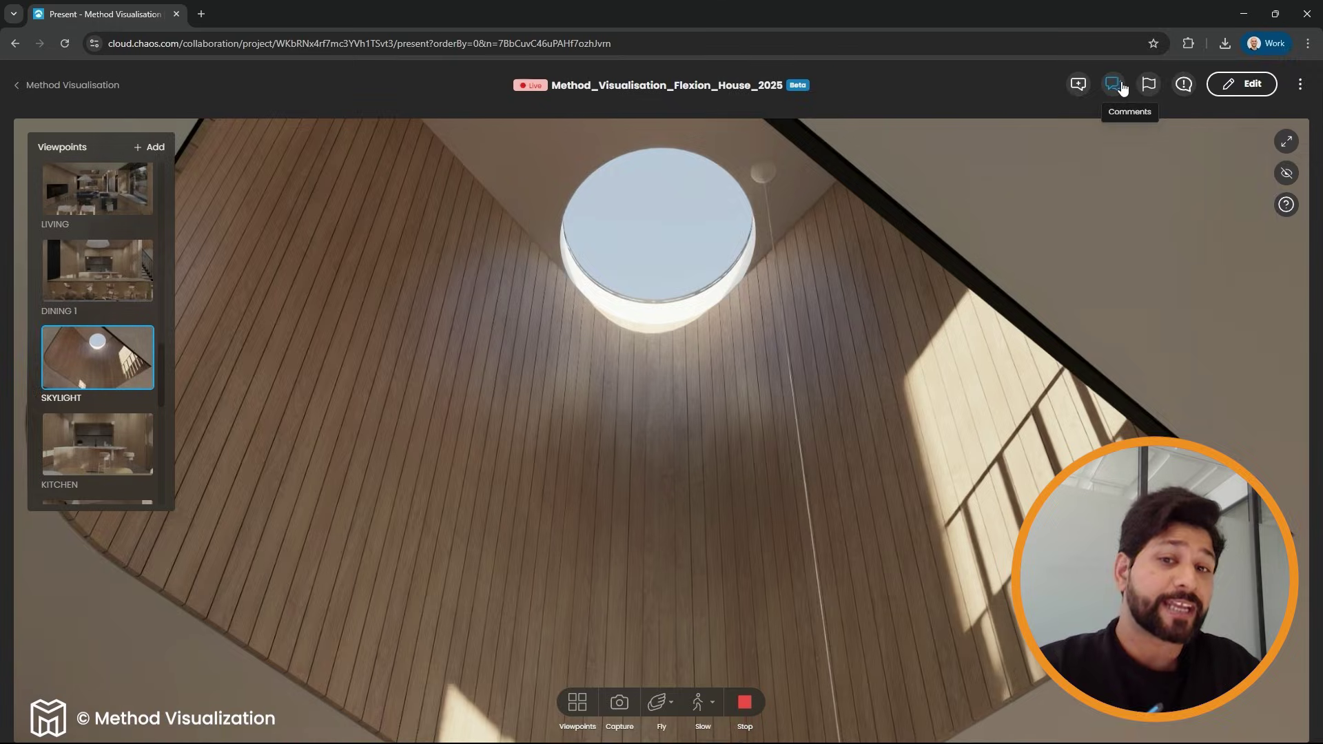
pyautogui.click(1113, 84)
pyautogui.click(1145, 170)
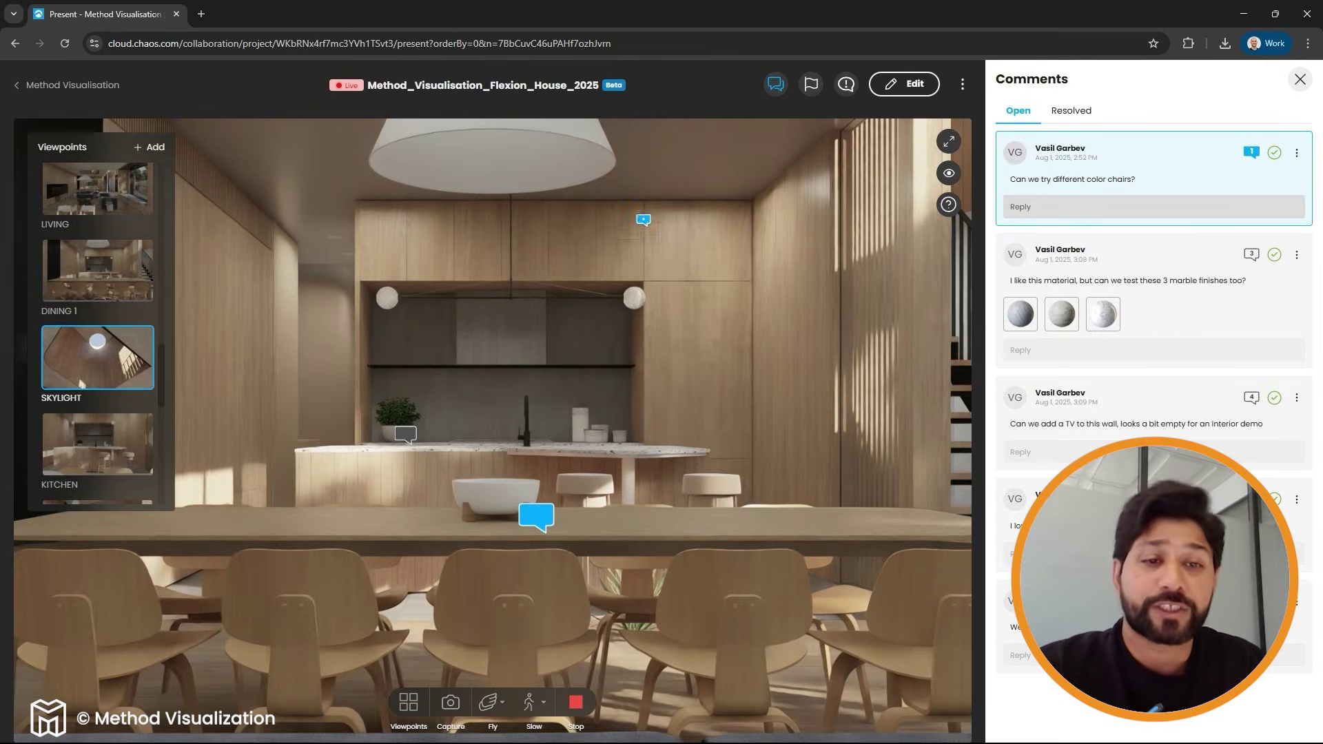
# Go to the marble-finish comment and preview its marble samples.
pyautogui.click(405, 434)
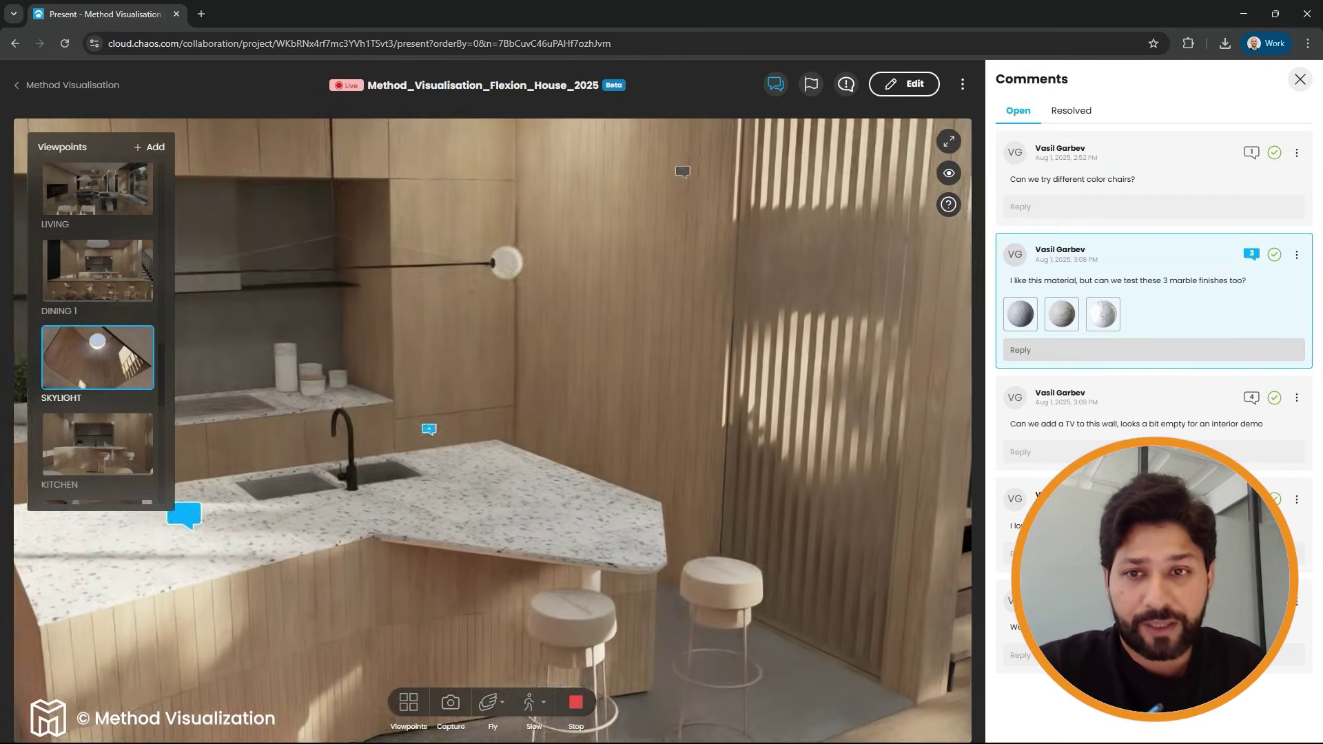
pyautogui.click(1021, 314)
pyautogui.click(1303, 408)
pyautogui.click(1311, 88)
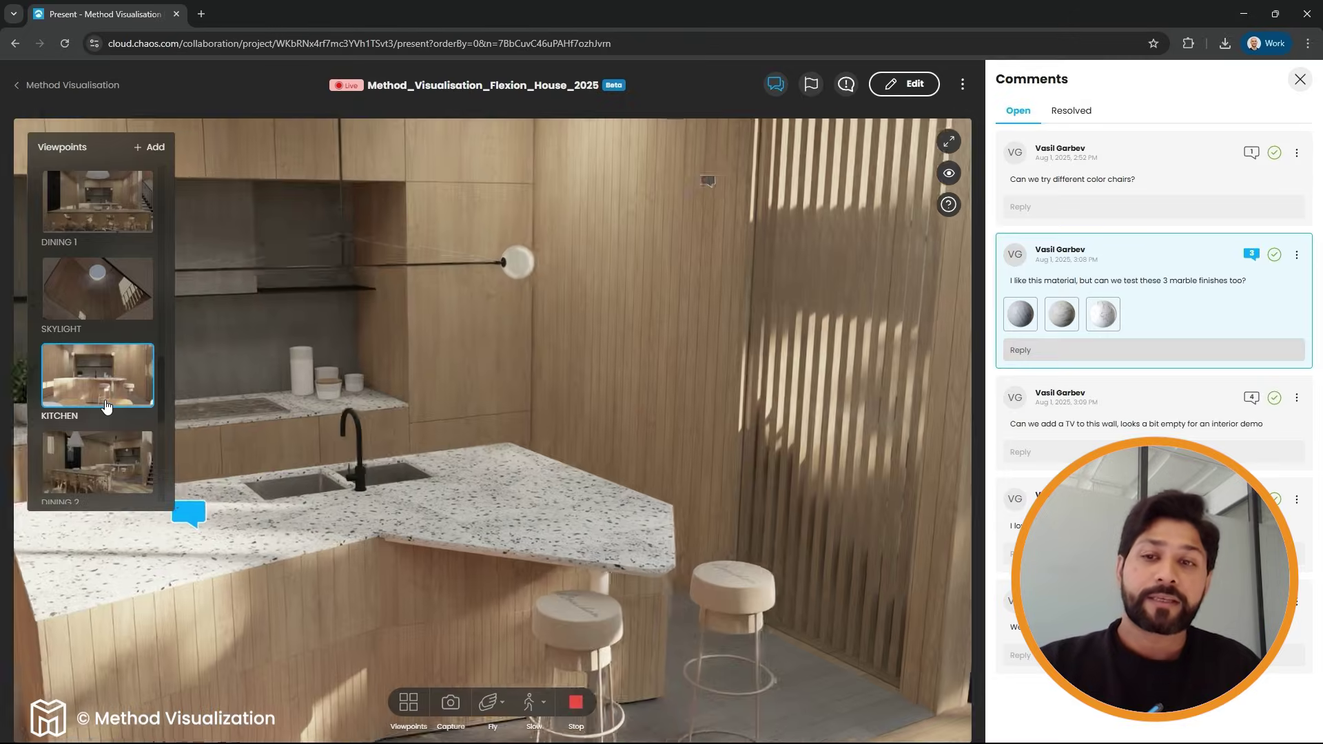
# Fly to KITCHEN and SCREENS, then go to the fourth comment's location.
pyautogui.click(106, 413)
pyautogui.scroll(-2, 113, 406)
pyautogui.click(118, 407)
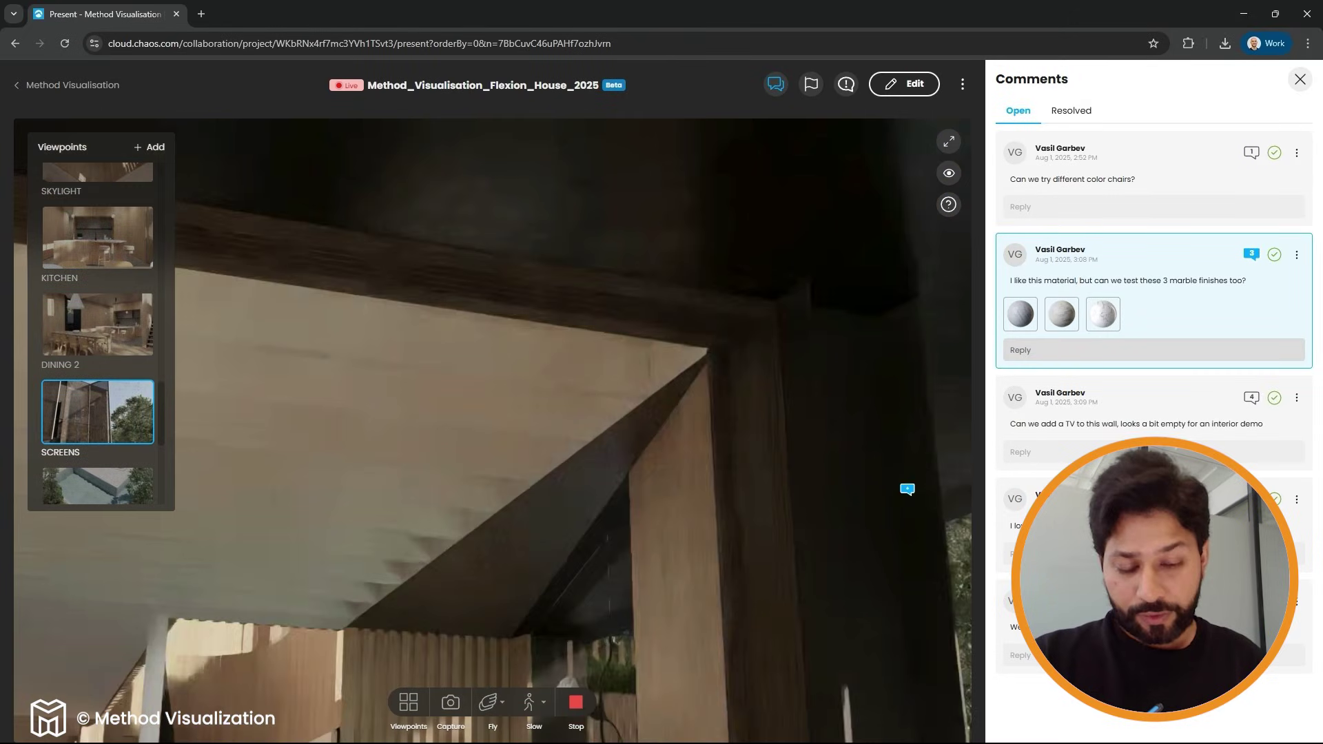
pyautogui.click(588, 553)
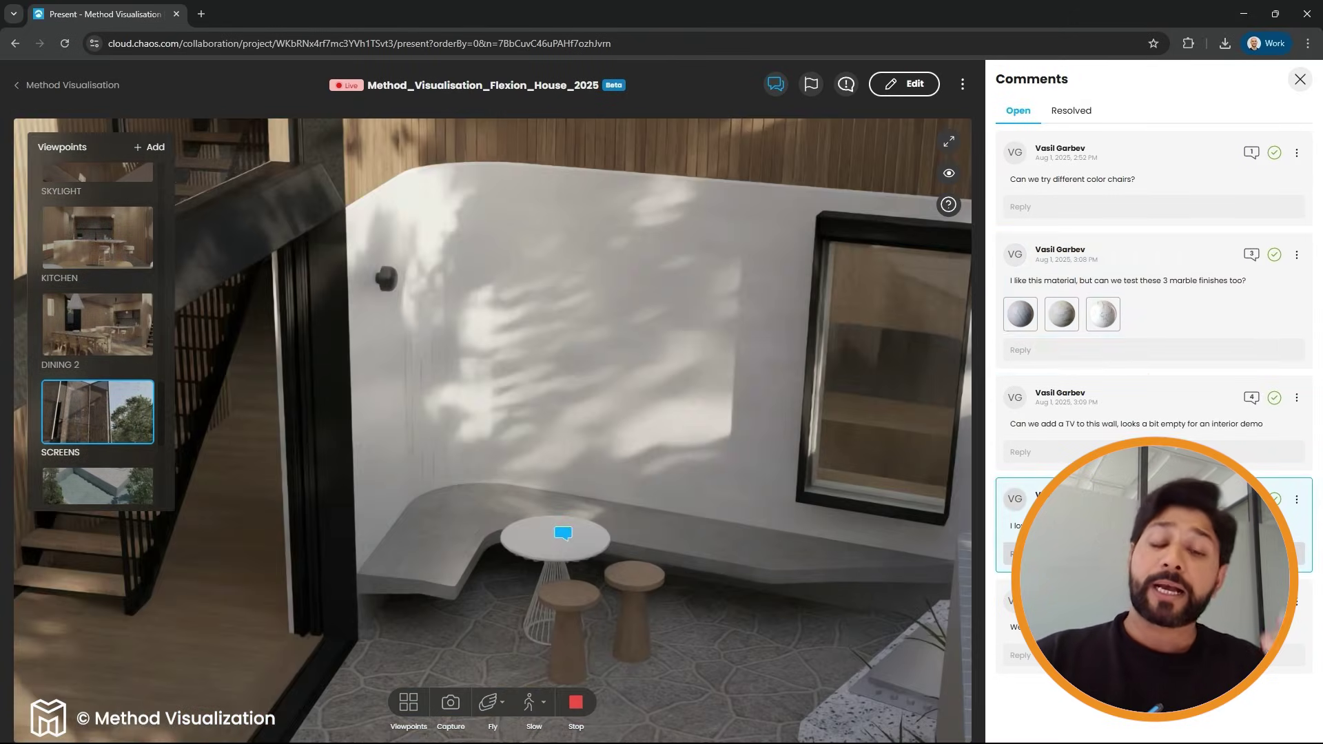
# Hide the comments panel and fly to DINING 2, then the SITE overview.
pyautogui.click(1299, 79)
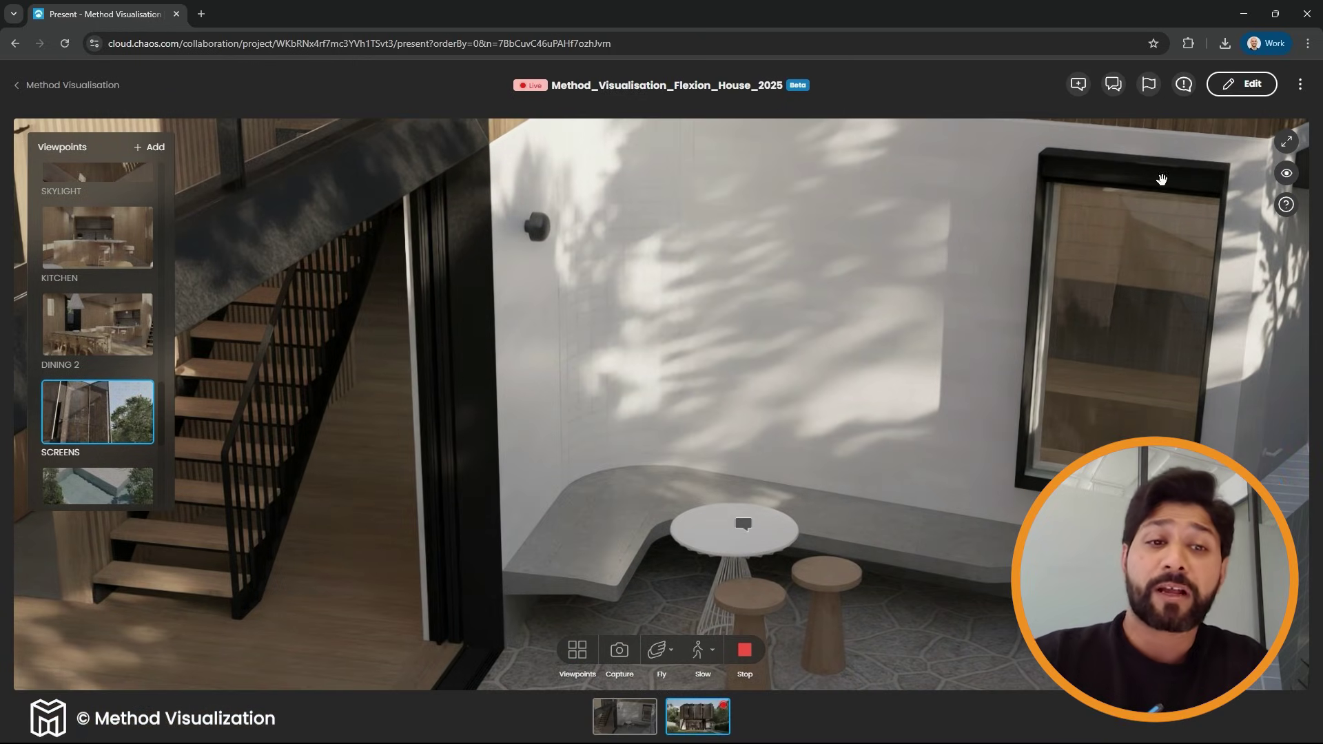
pyautogui.click(126, 329)
pyautogui.scroll(-5, 127, 329)
pyautogui.click(120, 475)
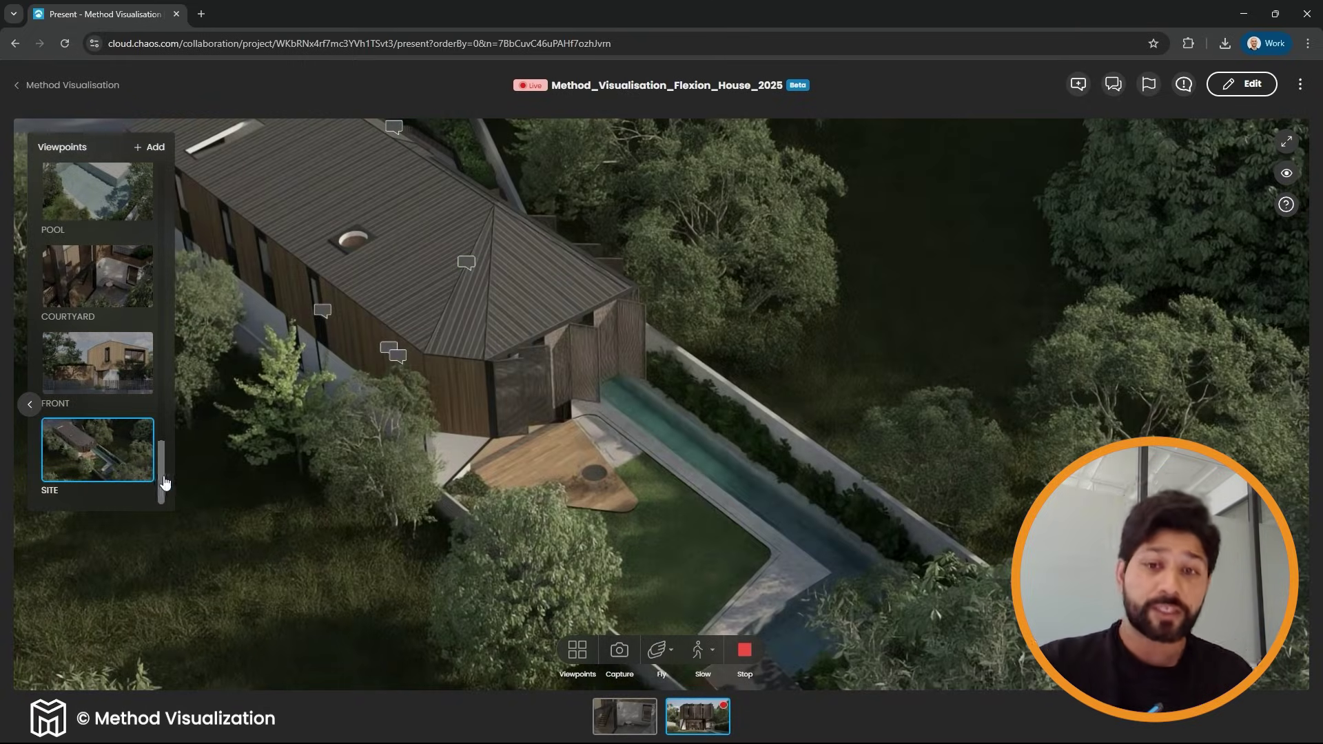
pyautogui.moveTo(163, 481); pyautogui.dragTo(140, 181)
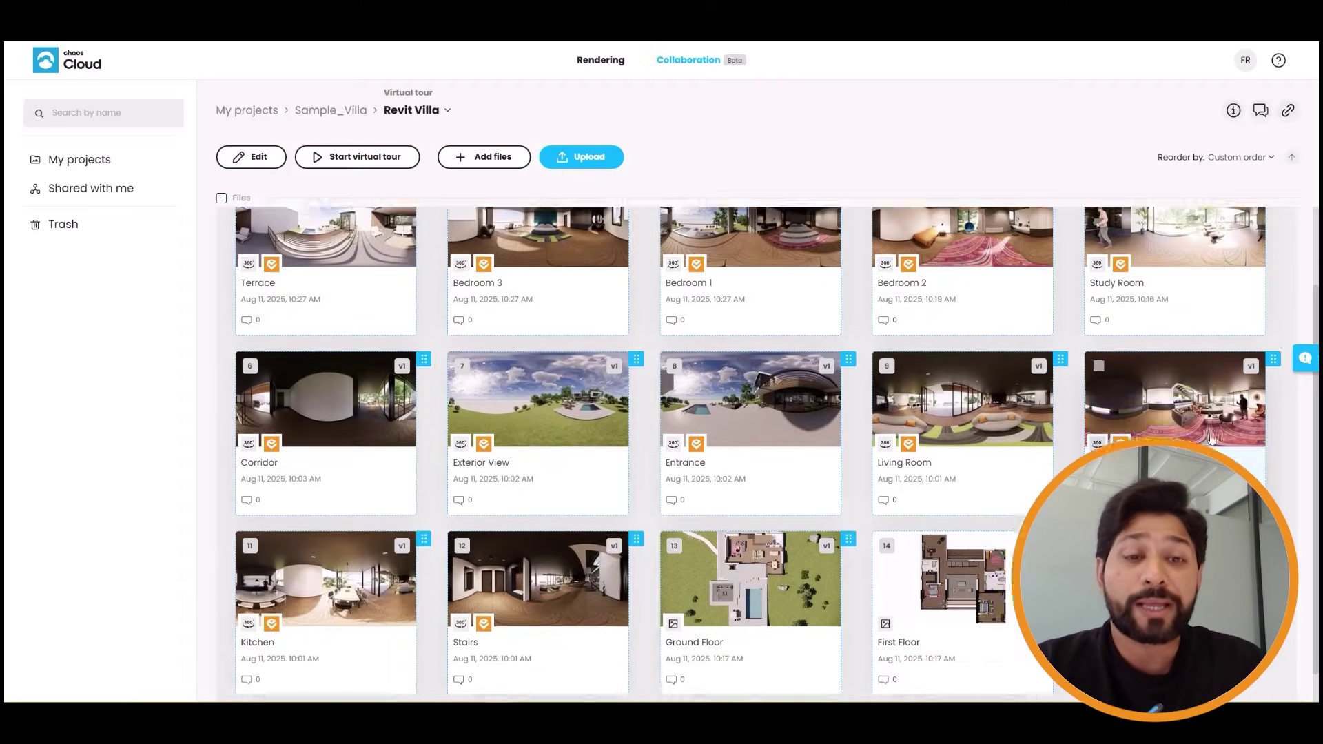
# Set the Revit Villa First Floor image as a floor plan.
pyautogui.scroll(-1, 1211, 439)
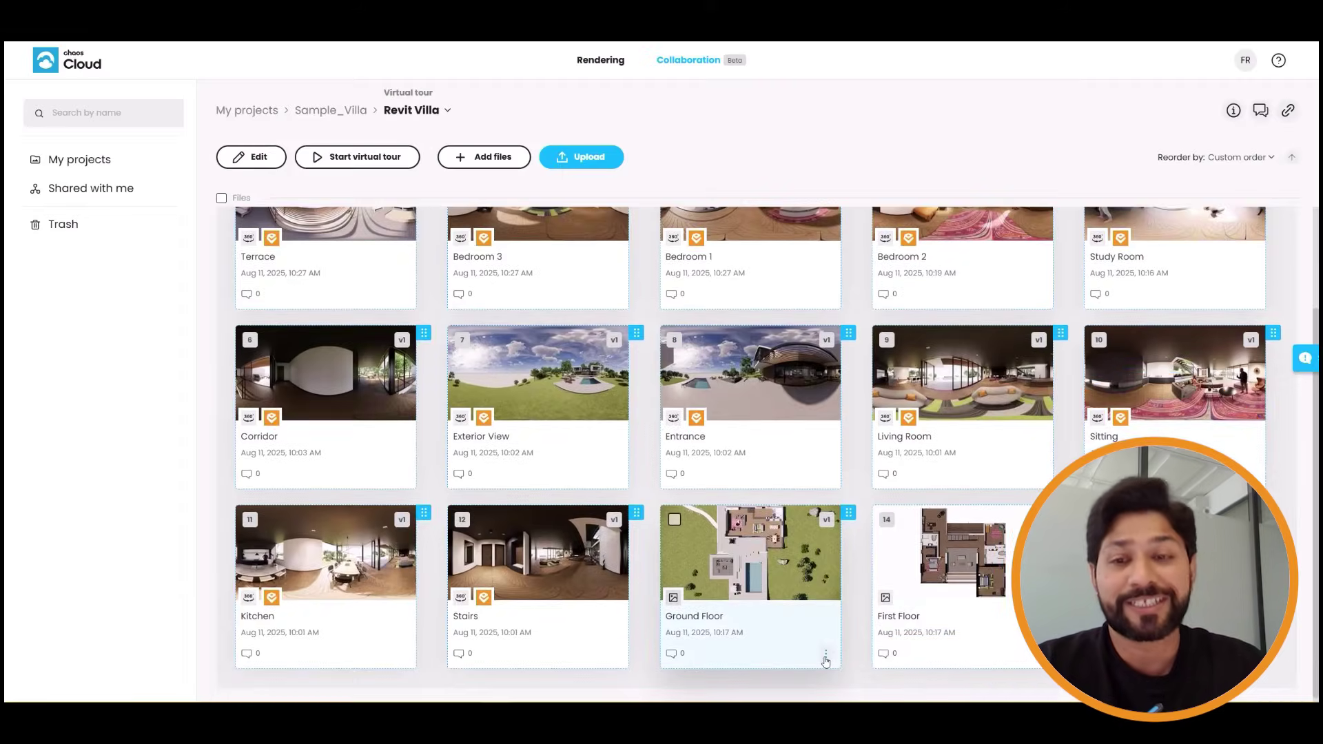
pyautogui.click(826, 654)
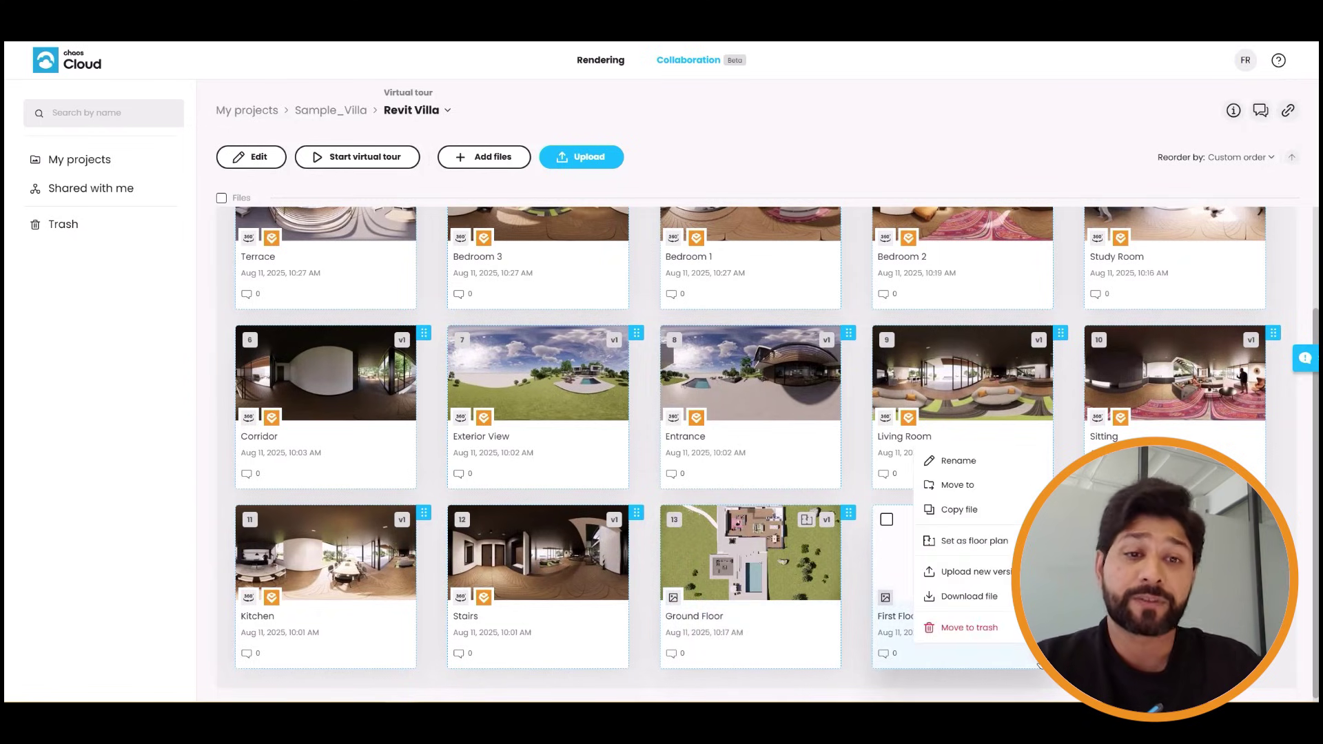
pyautogui.click(1000, 543)
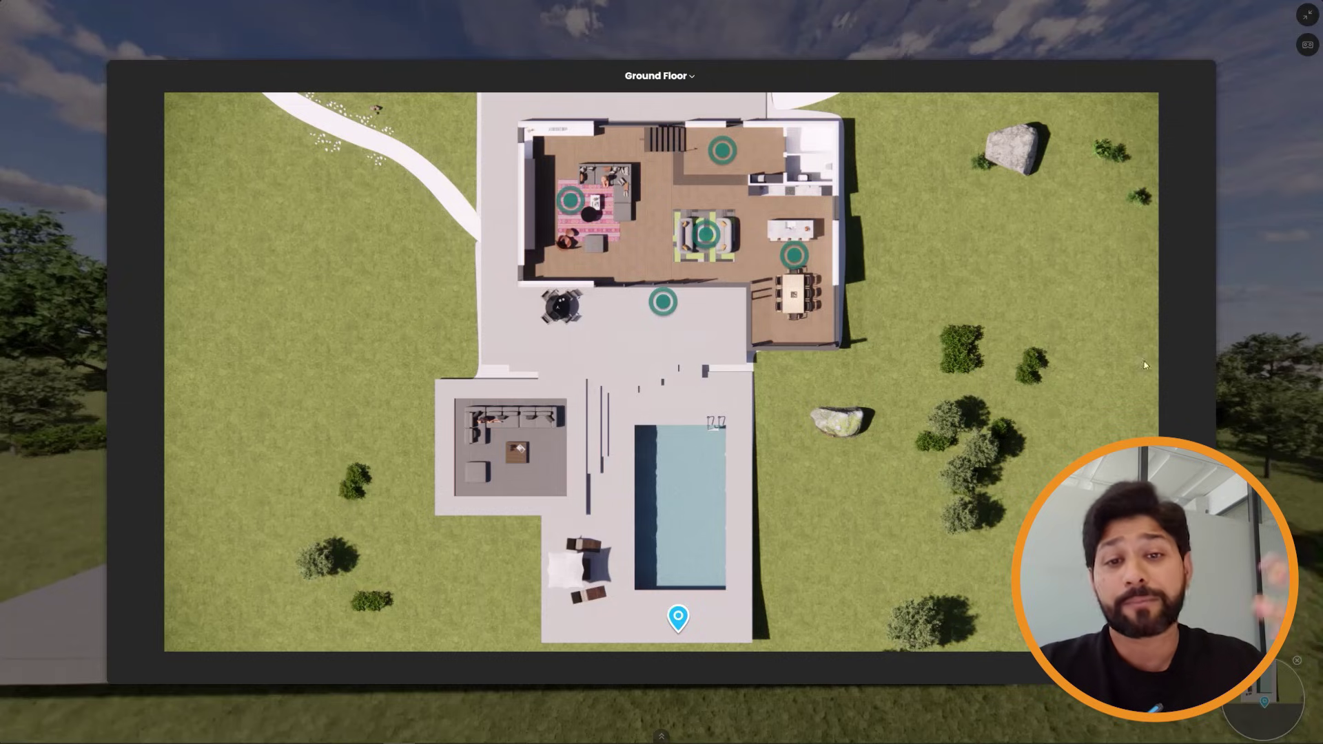
# Enter the Living panorama from the Ground Floor map, then the Bedroom 3 panorama.
pyautogui.click(715, 237)
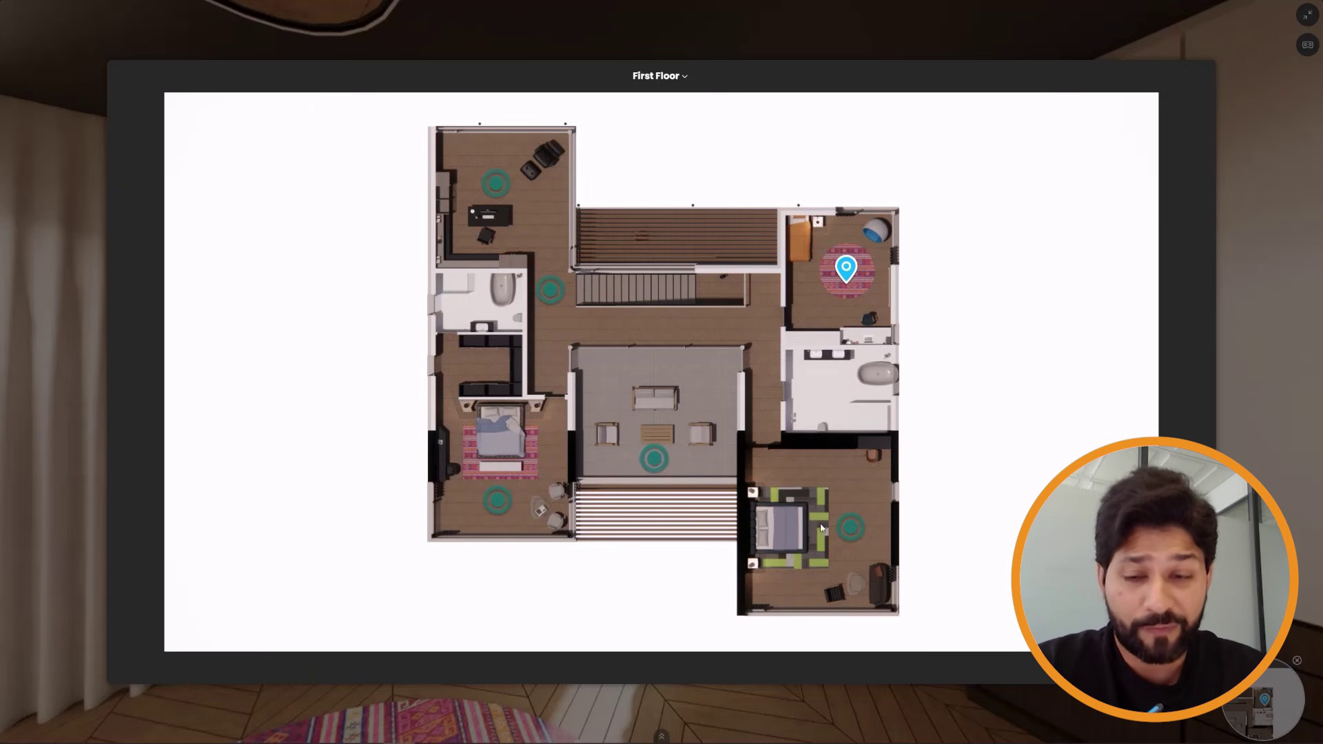
pyautogui.click(851, 529)
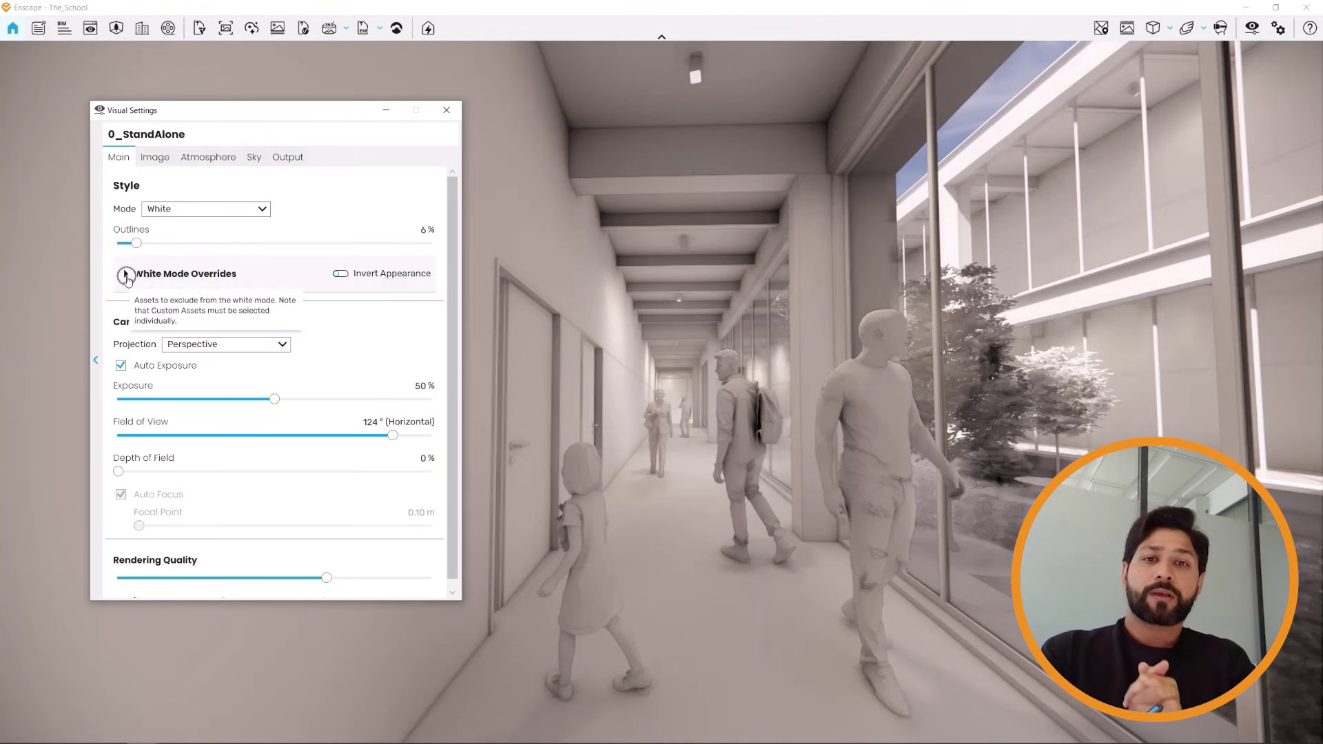
# Exclude People from White Mode Overrides and walk the corridor to see coloured figures.
pyautogui.click(126, 275)
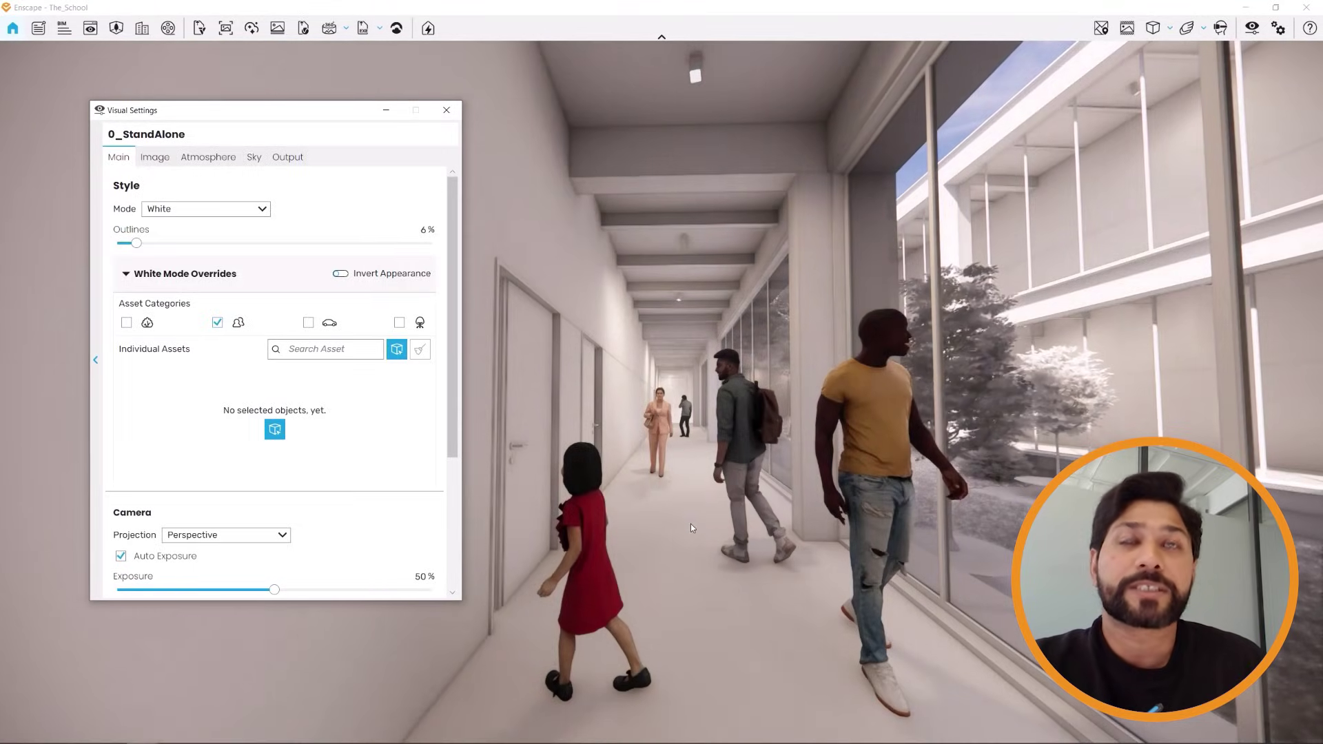
pyautogui.click(691, 526)
pyautogui.press('w')
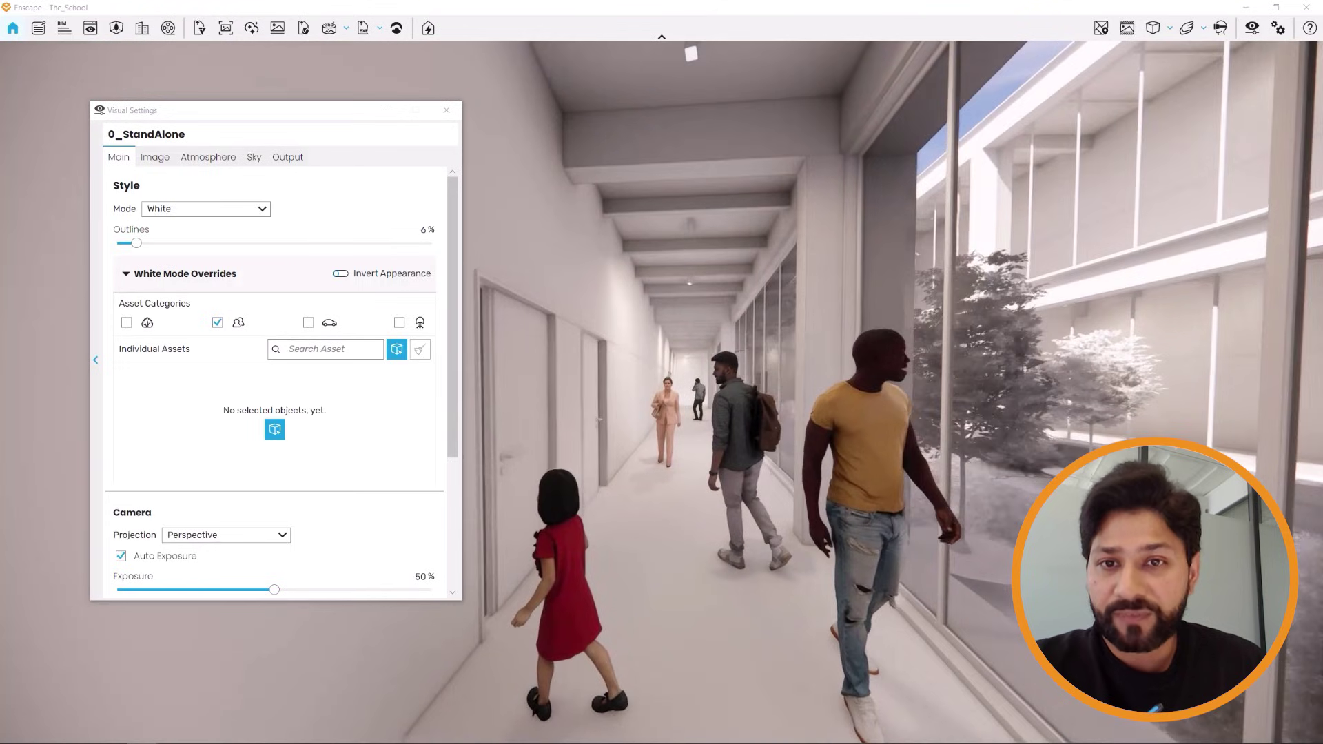
pyautogui.press('w')
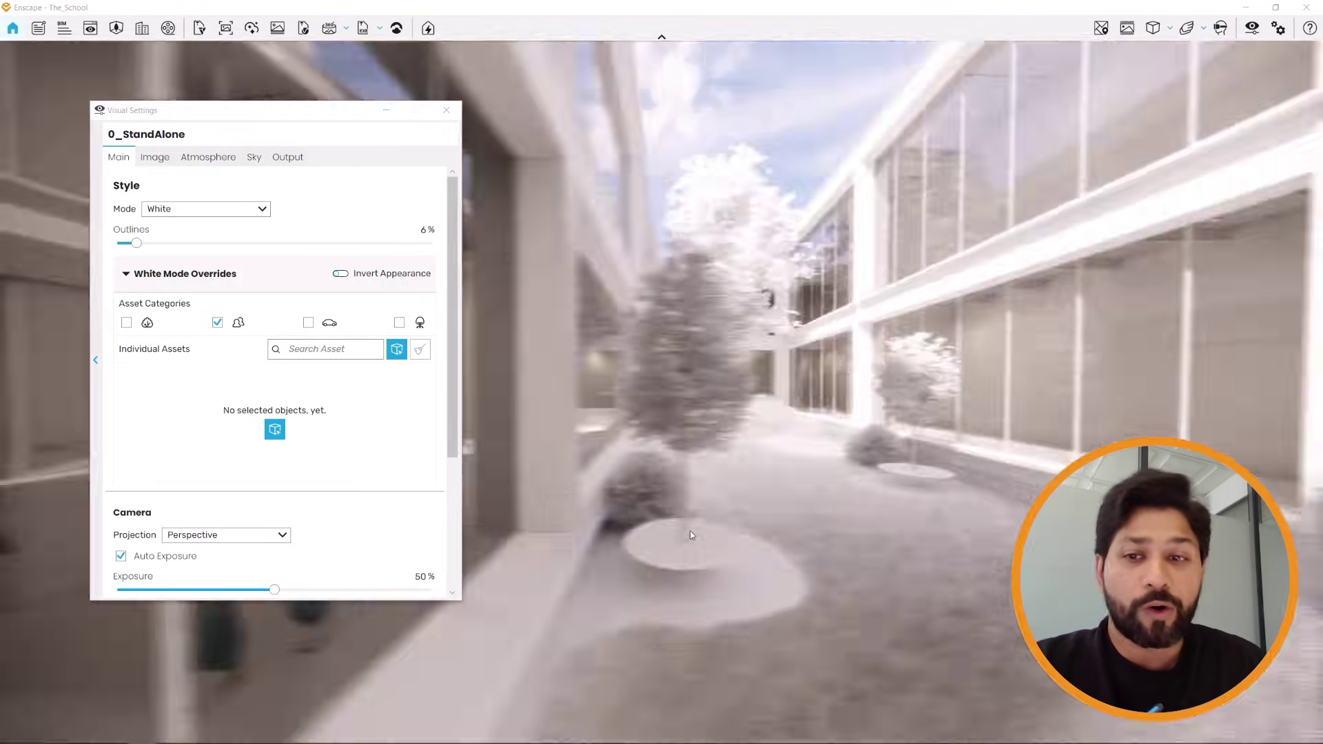
pyautogui.click(217, 323)
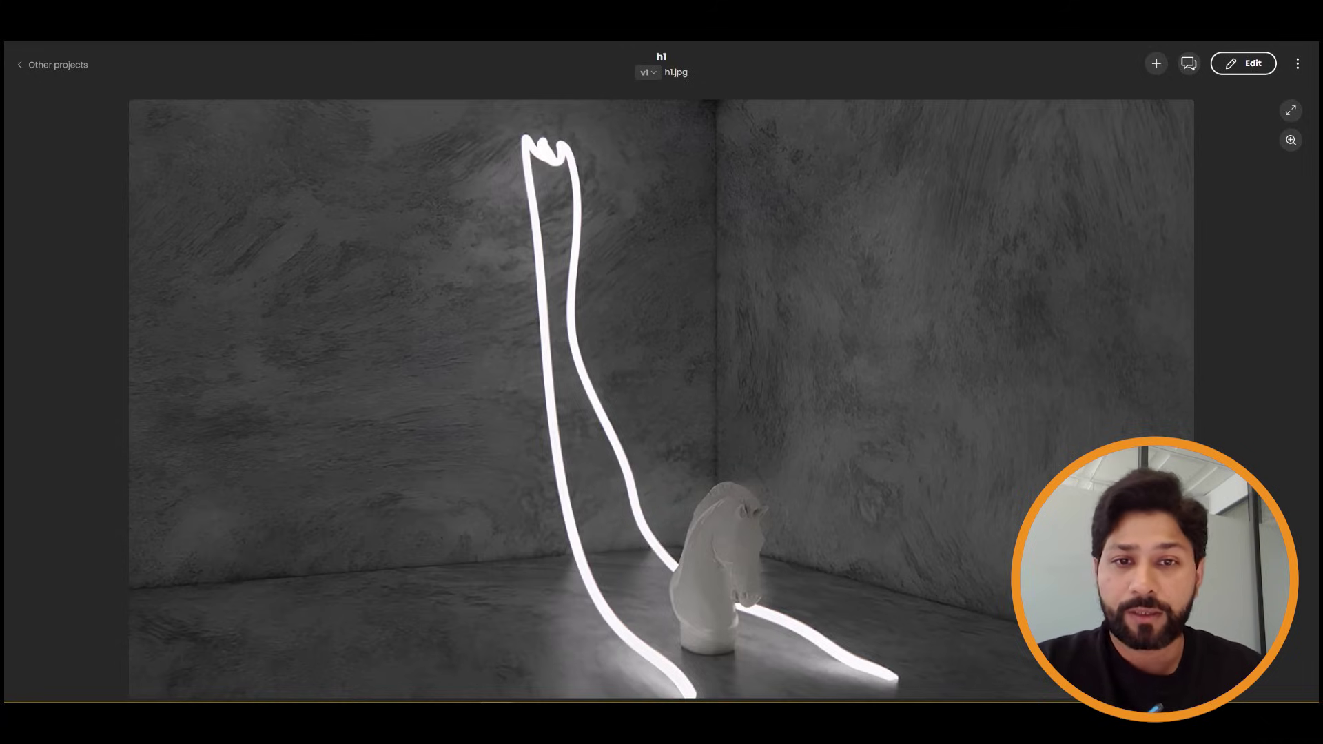
# Compare versions h1.jpg and h2.jpg, dragging the A/B divider to reveal h2.
pyautogui.click(647, 72)
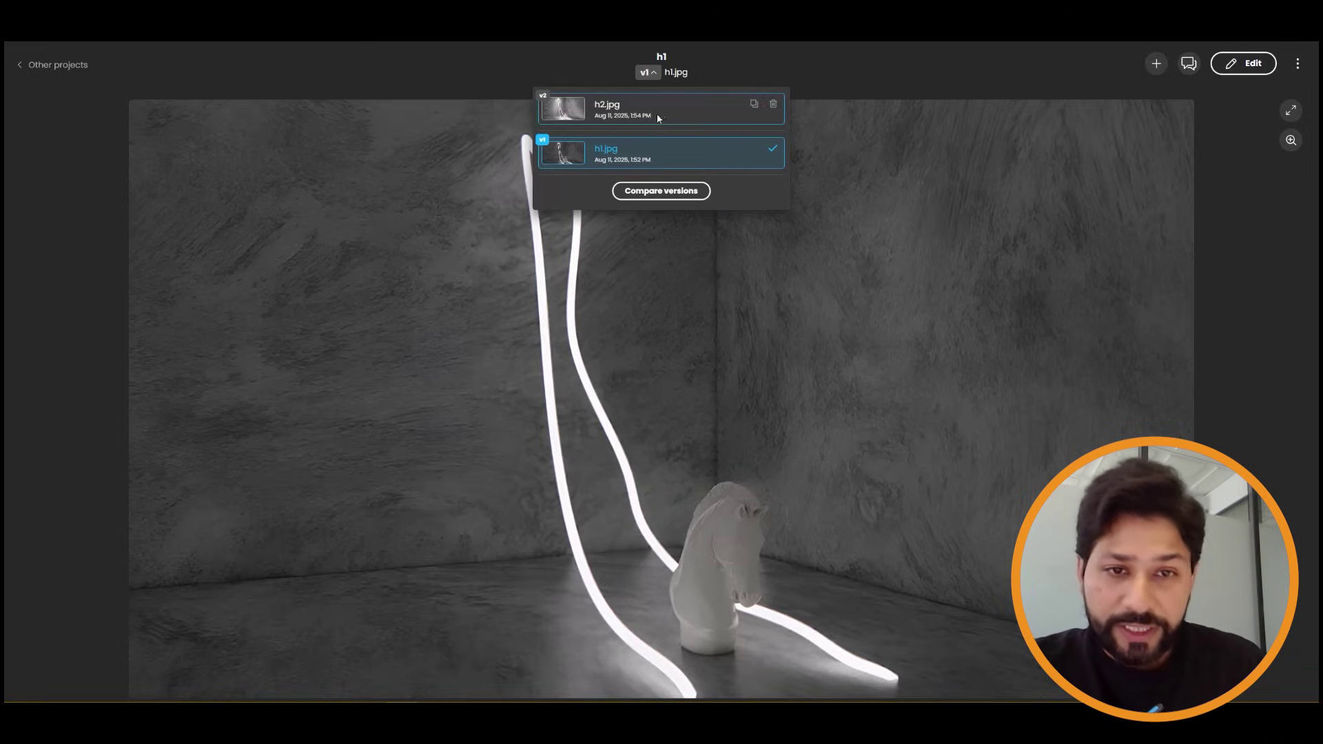
pyautogui.click(652, 198)
pyautogui.moveTo(1164, 431); pyautogui.dragTo(148, 428)
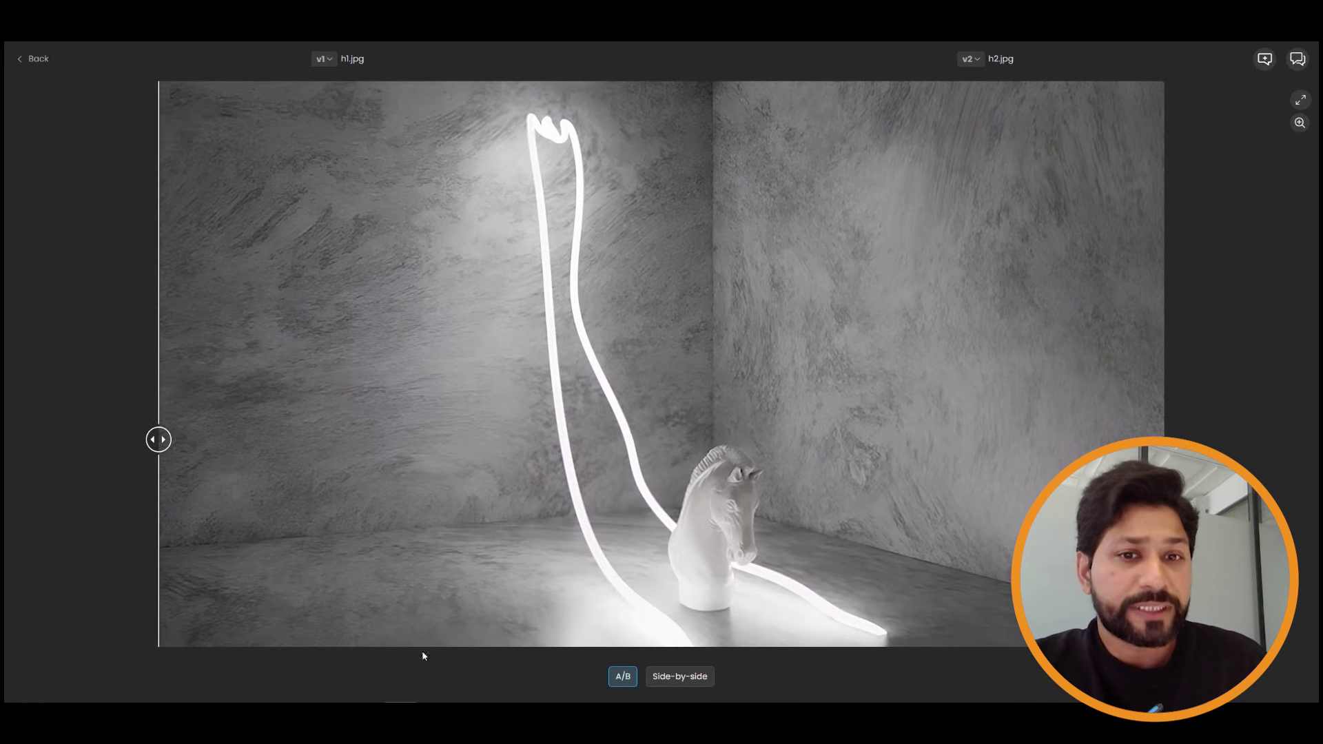
# Switch to side-by-side and sweep the divider across the O1-A vs O1-B sketch renders.
pyautogui.click(674, 682)
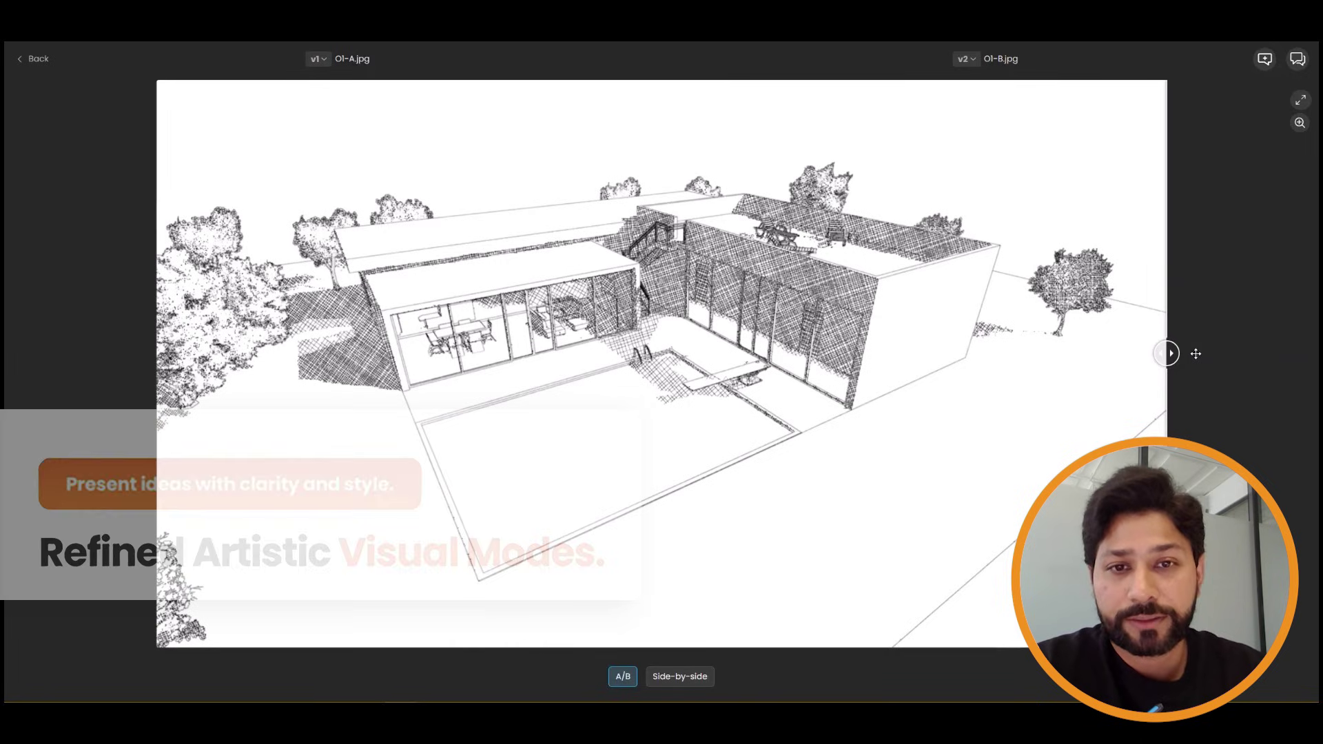
pyautogui.moveTo(1195, 354); pyautogui.dragTo(126, 408)
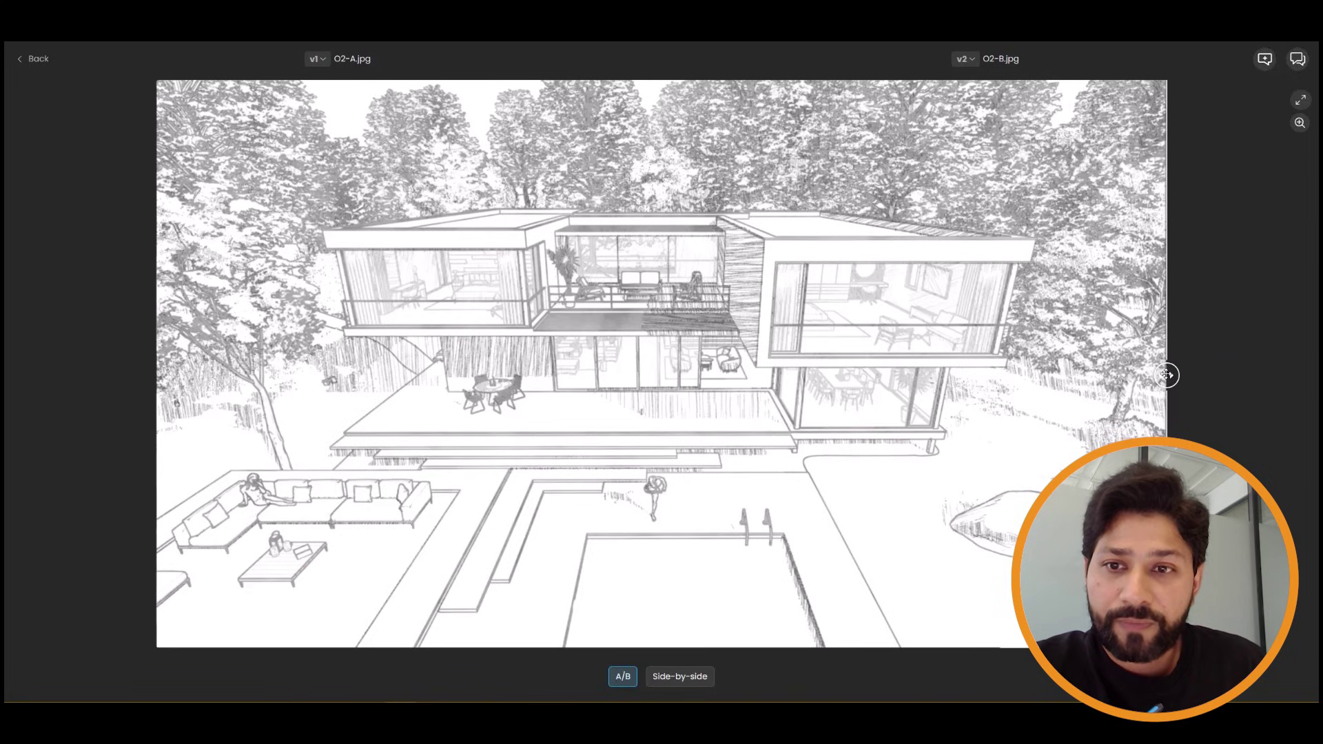
pyautogui.moveTo(1166, 375); pyautogui.dragTo(78, 430)
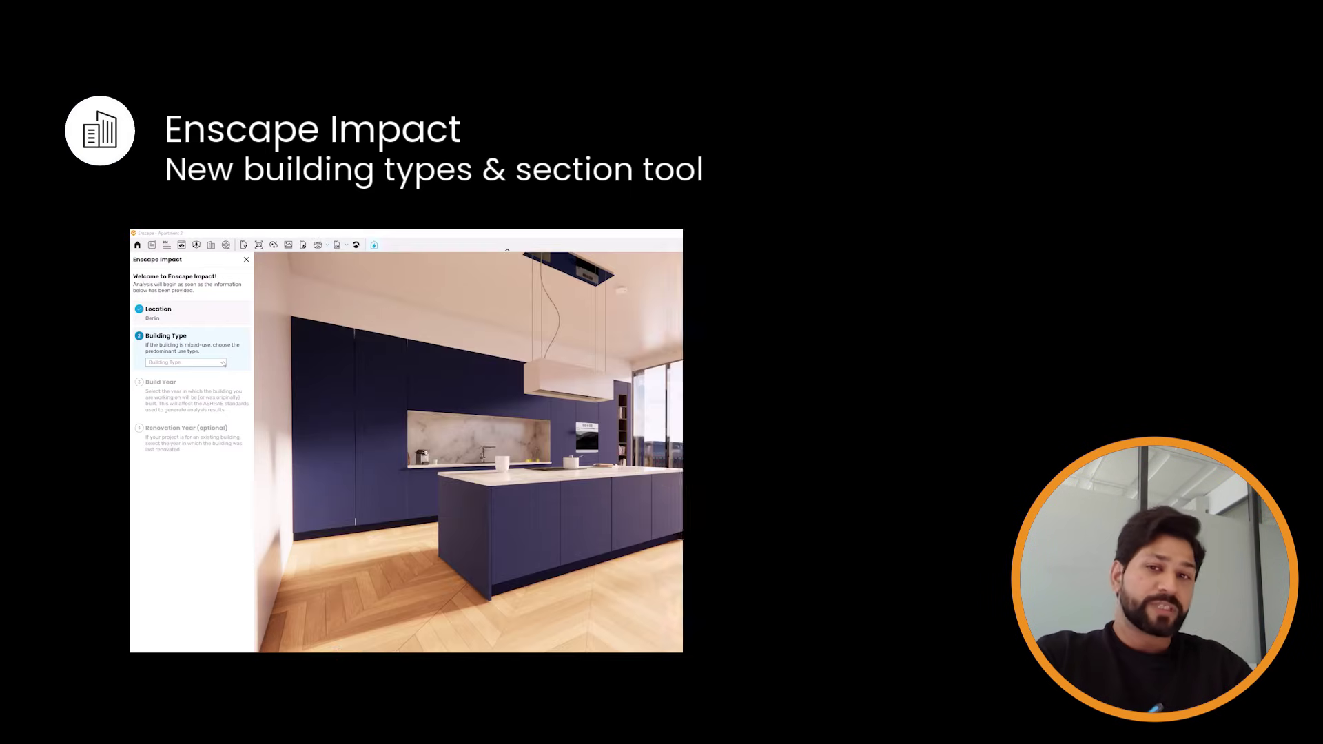
# Open the Enscape Impact Building Type dropdown and scroll through its commercial and residential categories.
pyautogui.click(185, 361)
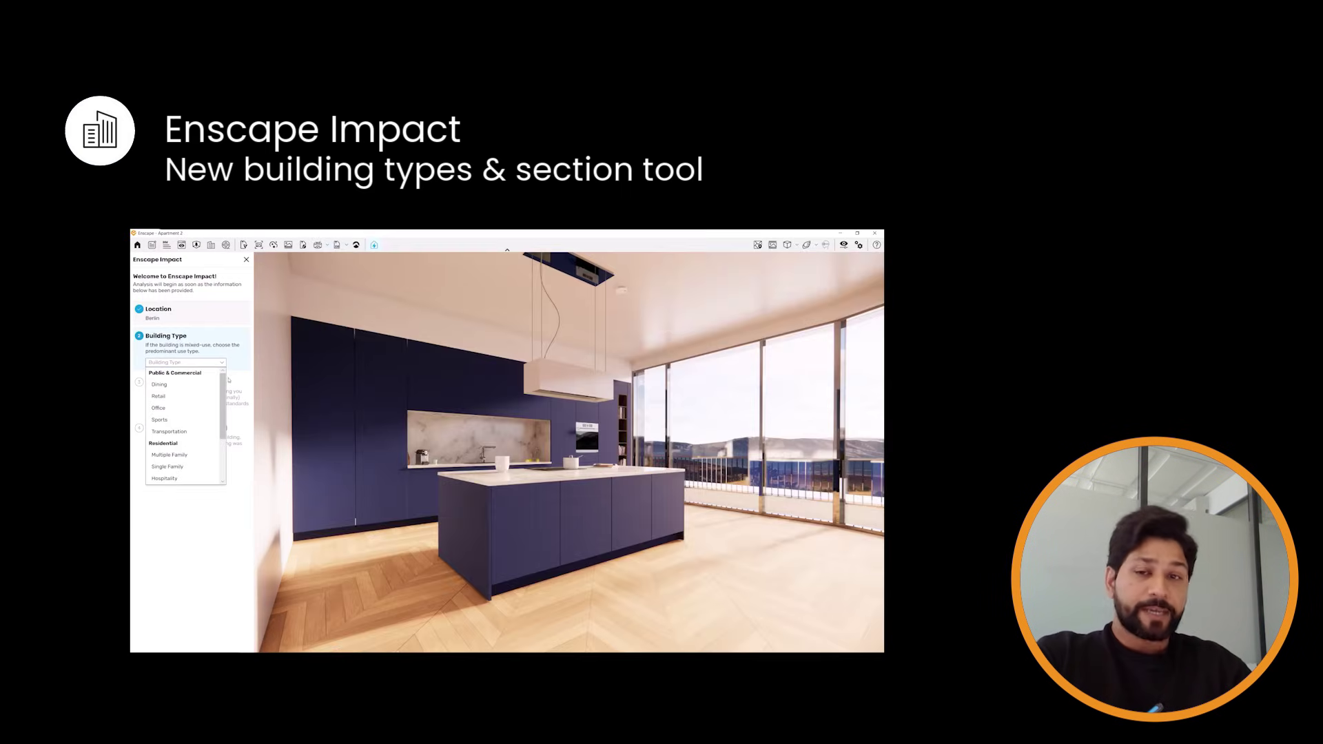
pyautogui.moveTo(225, 390); pyautogui.dragTo(224, 429)
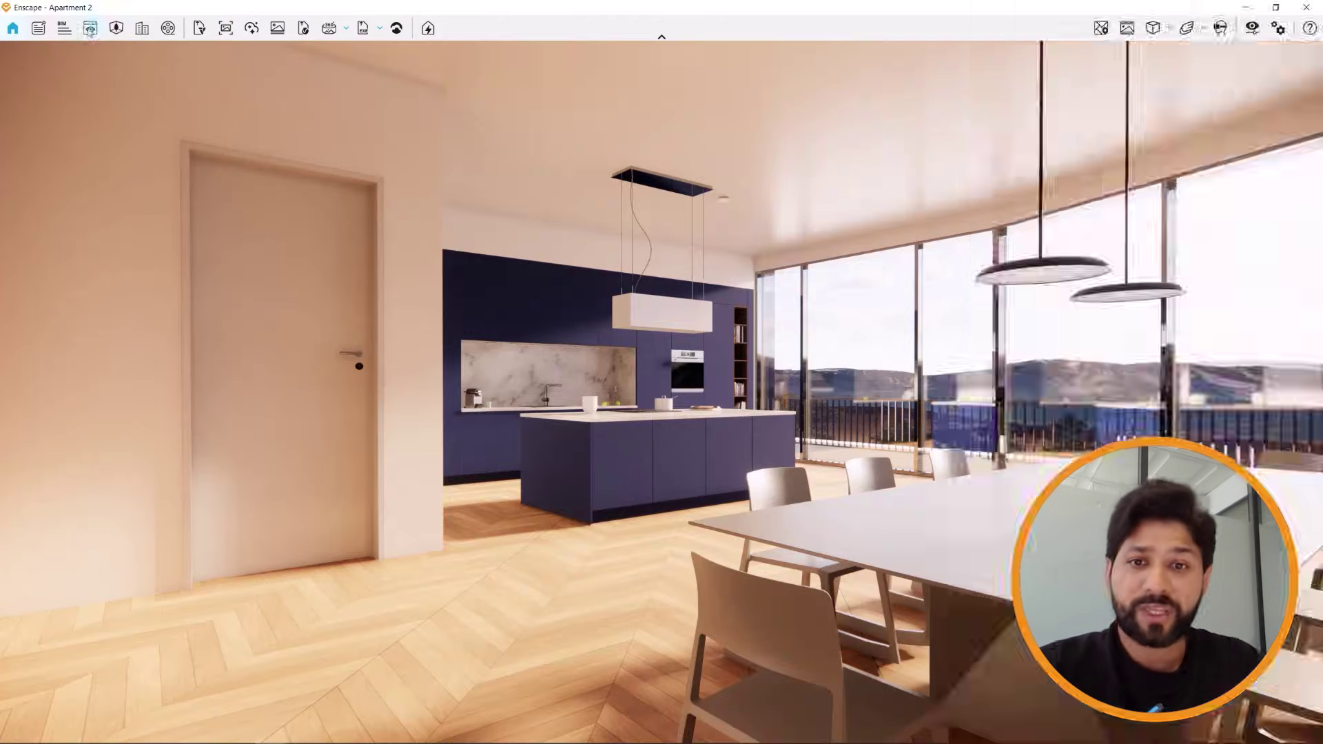
# Show Apartment 2's saved views in View Management and toggle Export Geometry twice.
pyautogui.click(89, 28)
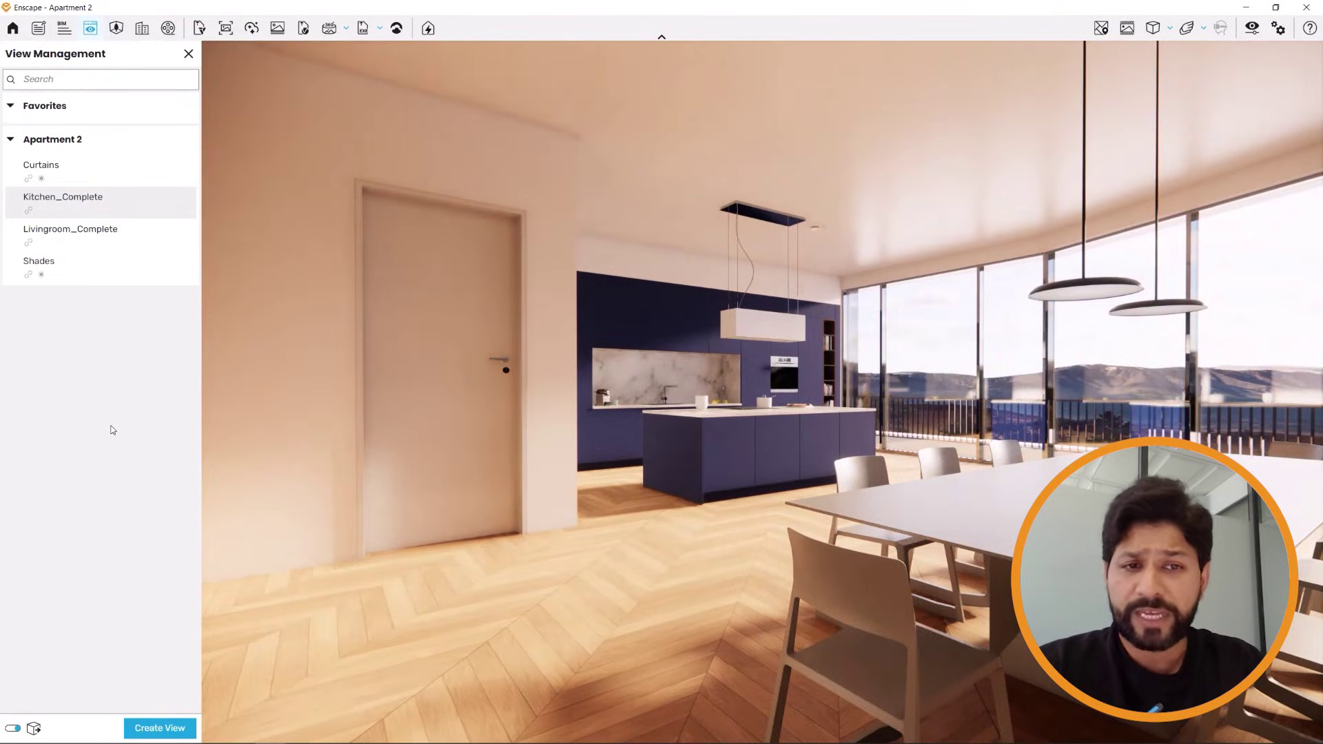
pyautogui.click(44, 729)
pyautogui.click(44, 729)
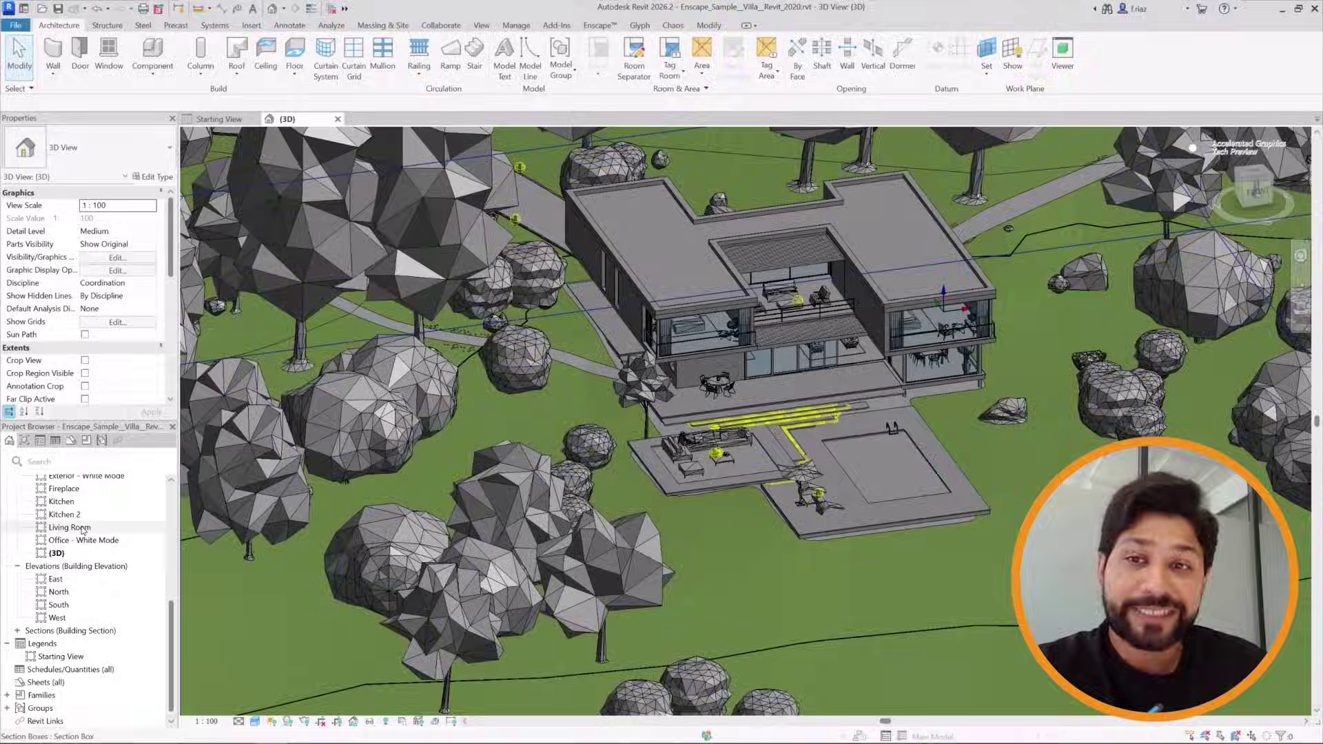
# Open the Living Room 3D view and show the Revit page of Enscape General Settings.
pyautogui.click(69, 527)
pyautogui.doubleClick(82, 528)
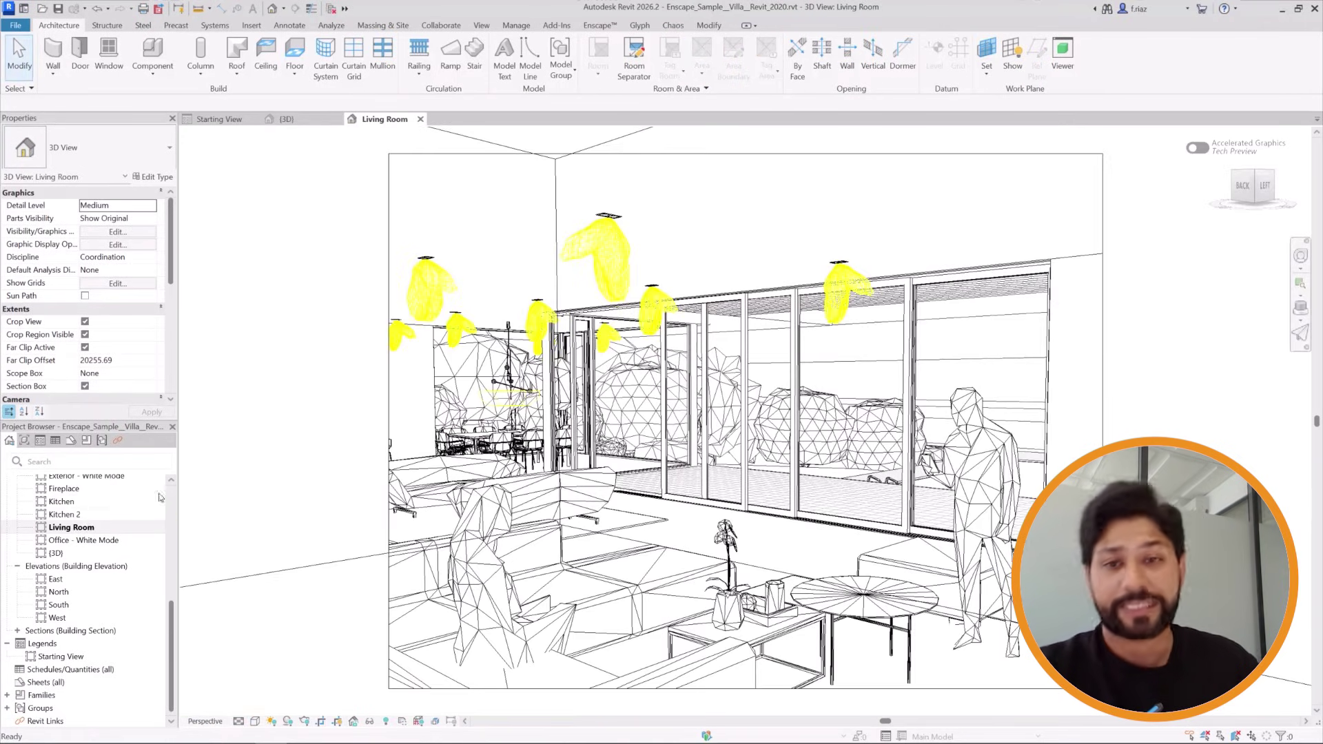
pyautogui.click(596, 26)
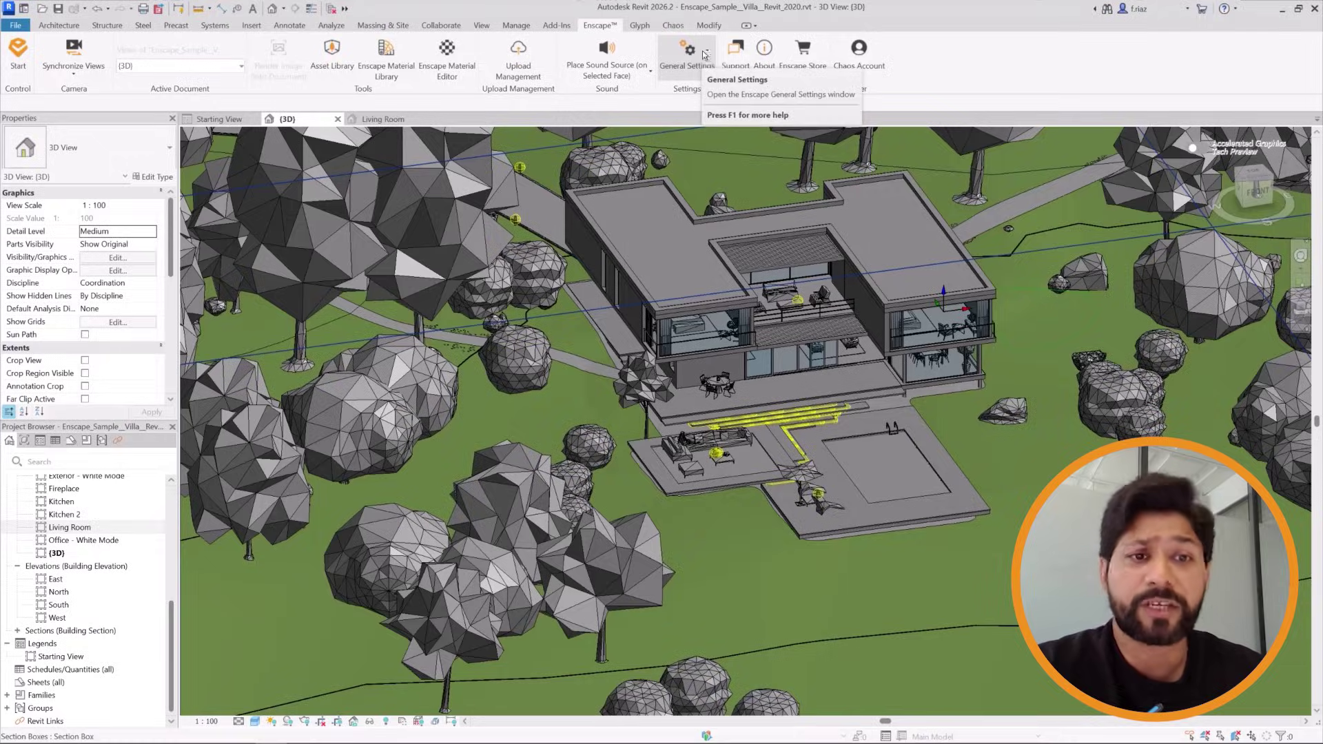
pyautogui.click(704, 56)
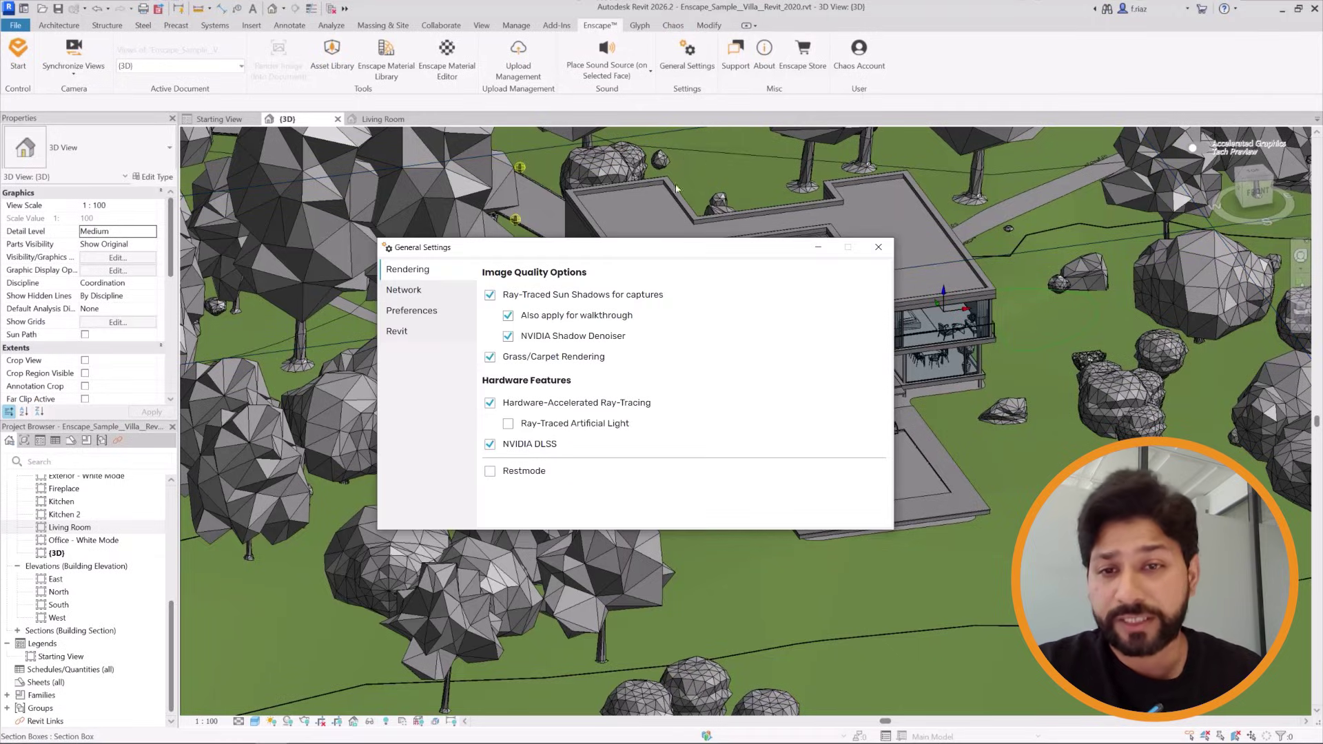
pyautogui.click(414, 336)
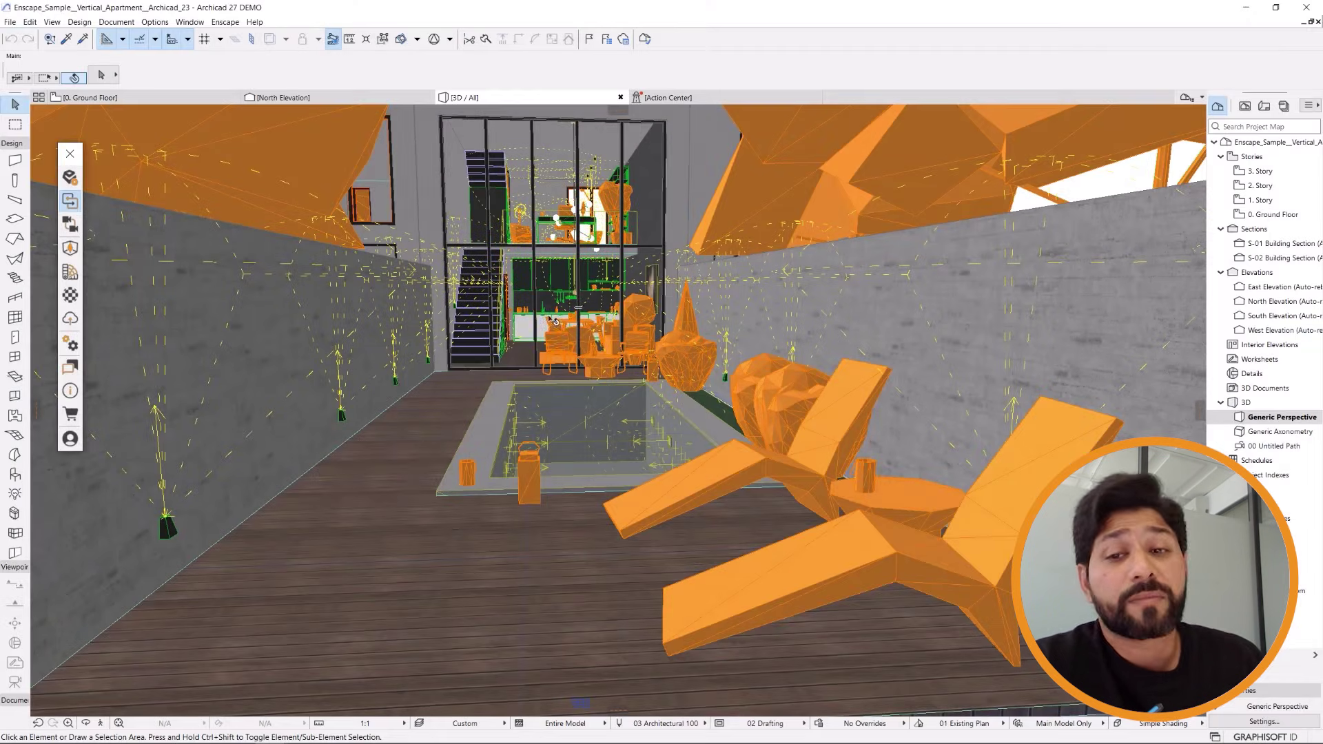
# Move the Archicad perspective forward toward the stairs and pool, then back slightly.
pyautogui.scroll(5, 561, 370)
pyautogui.scroll(5, 561, 369)
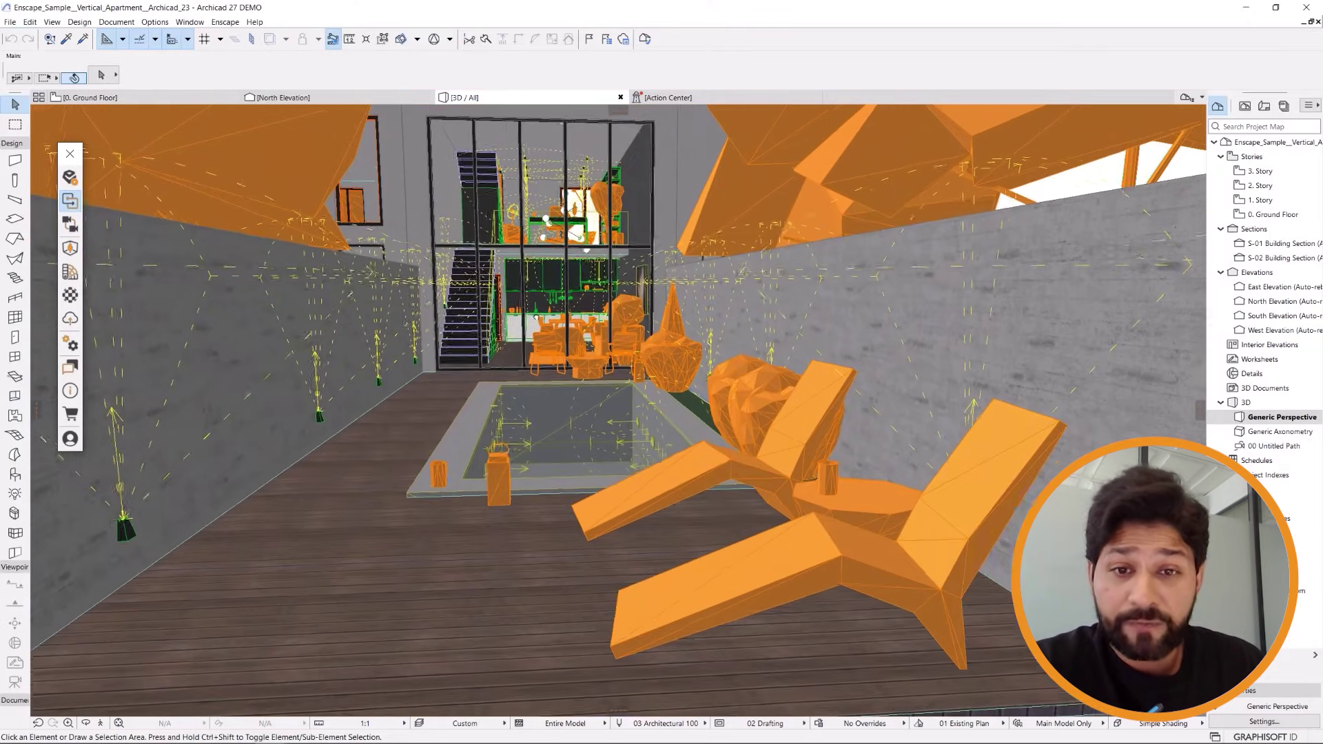
pyautogui.scroll(-2, 460, 281)
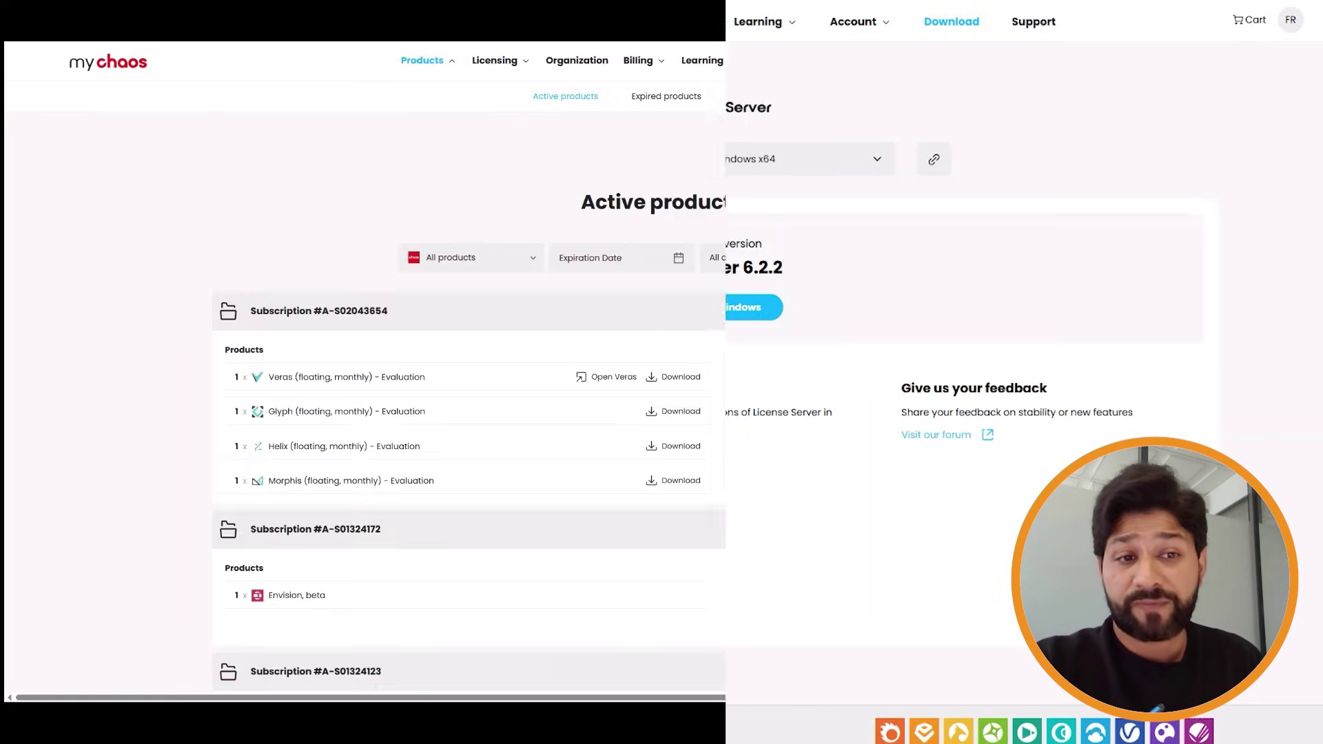
# Go from the active products list to the my.chaos Organization overview page.
pyautogui.scroll(-2, 1149, 221)
pyautogui.scroll(3, 1149, 221)
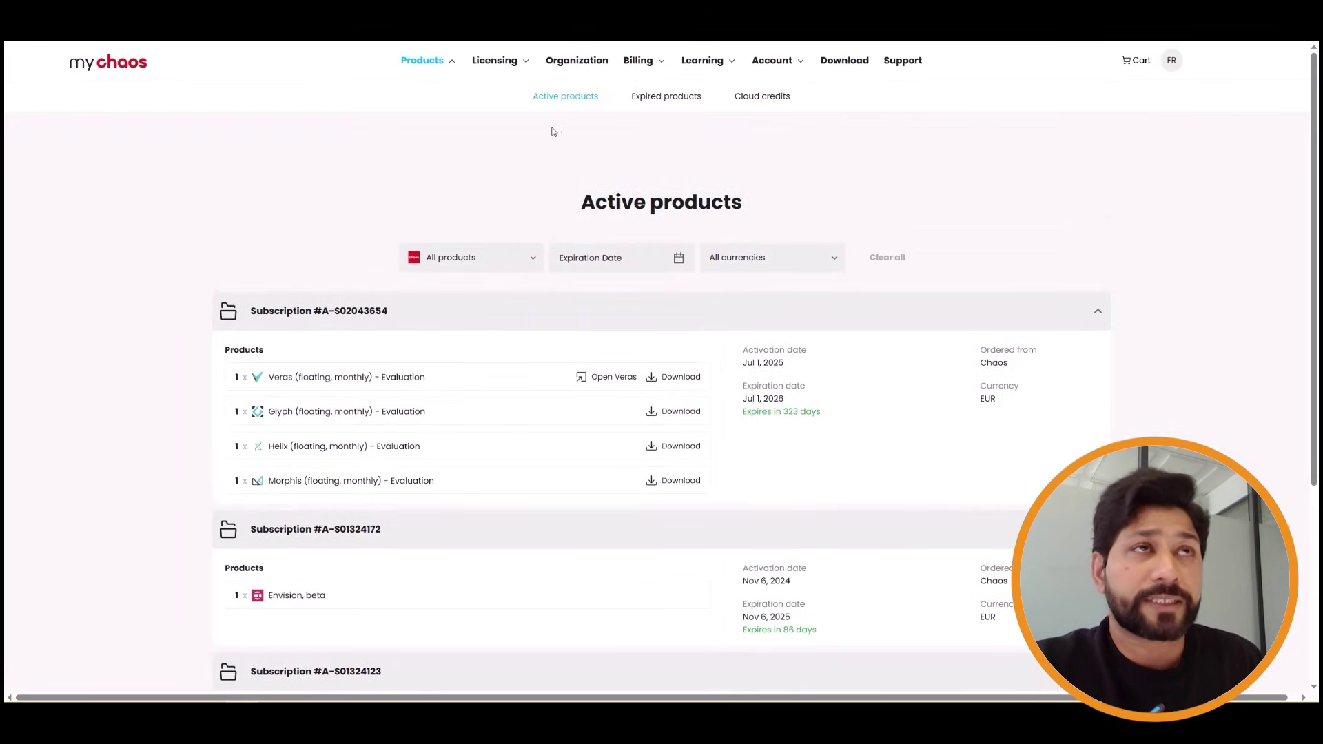
pyautogui.click(578, 61)
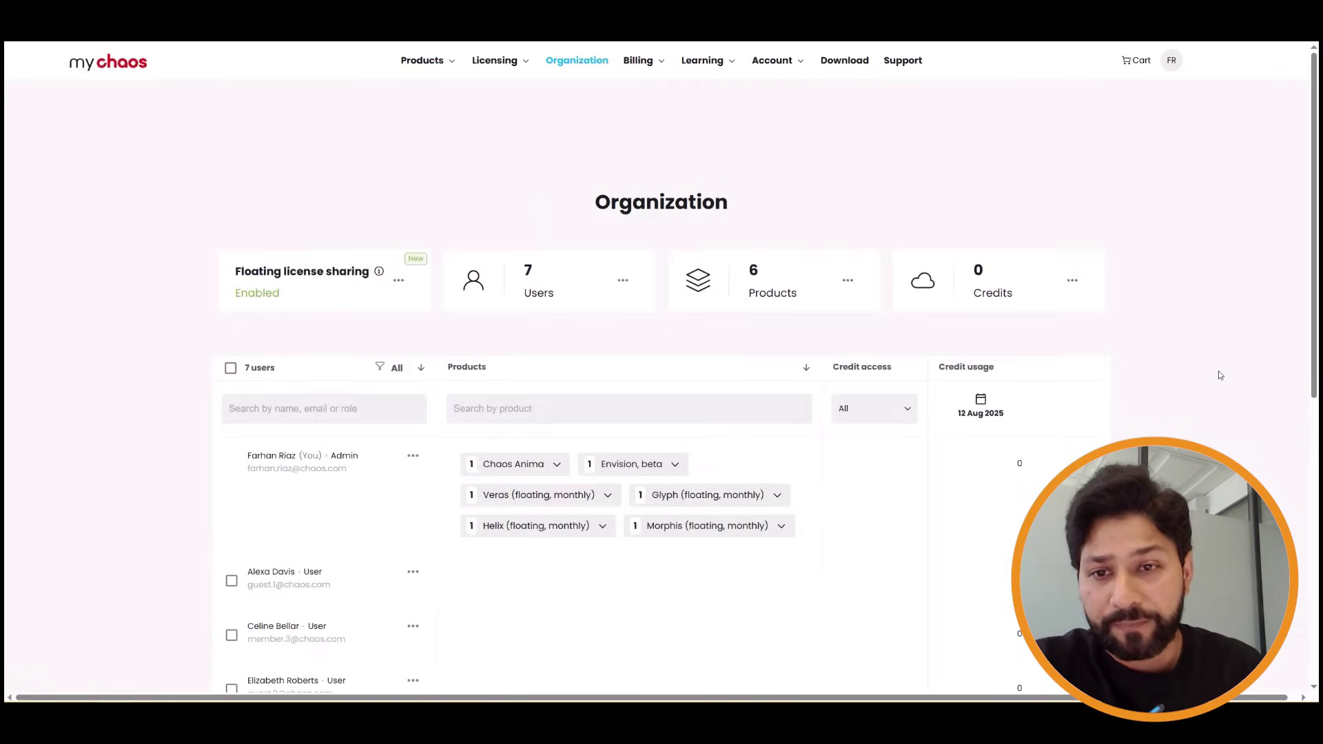
pyautogui.scroll(-4, 1218, 375)
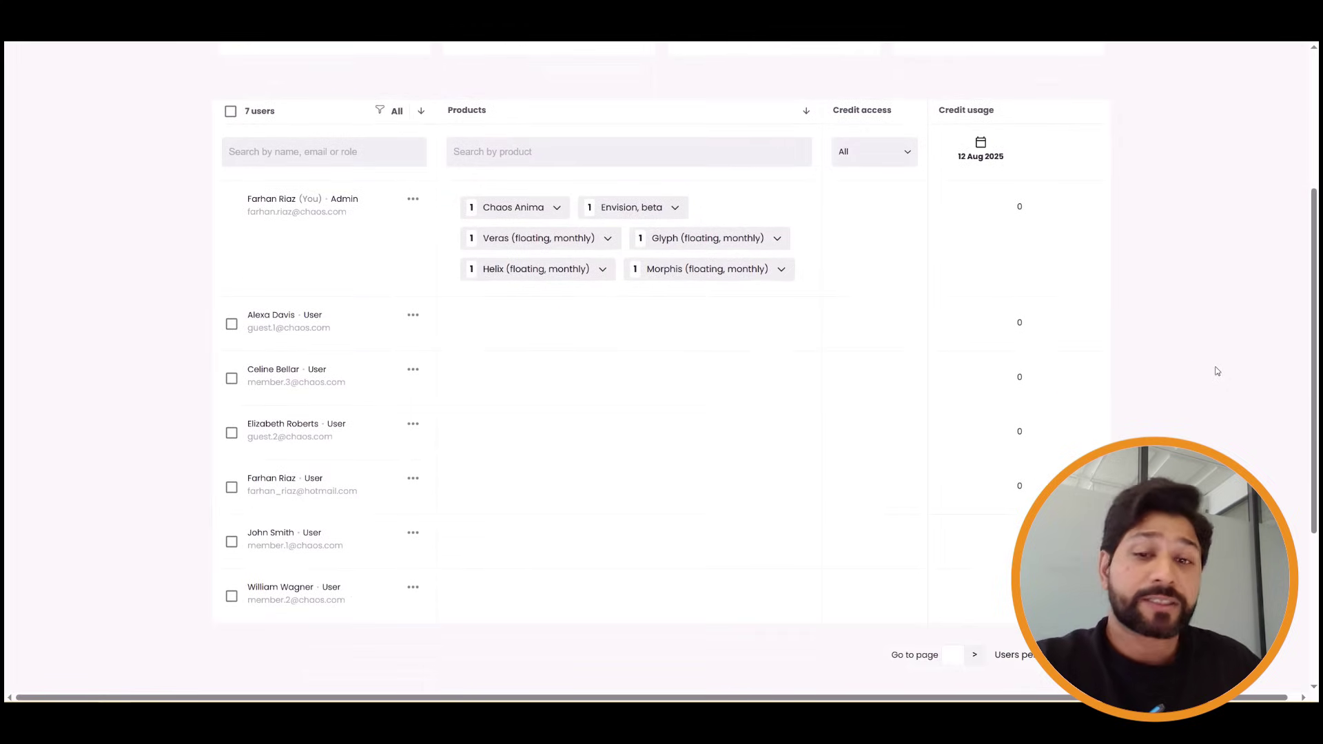
pyautogui.scroll(3, 1217, 370)
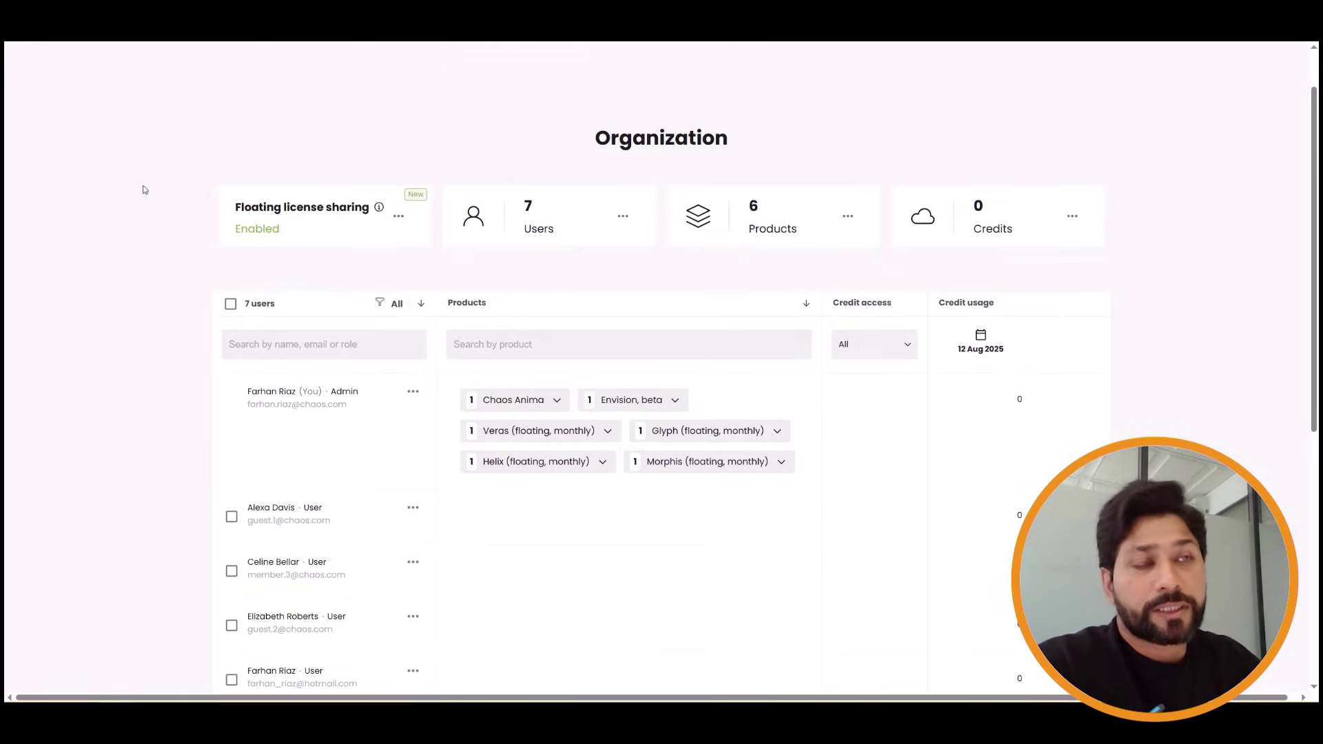
# Open and close the options menus on the Floating license sharing, Users and Products cards.
pyautogui.click(399, 218)
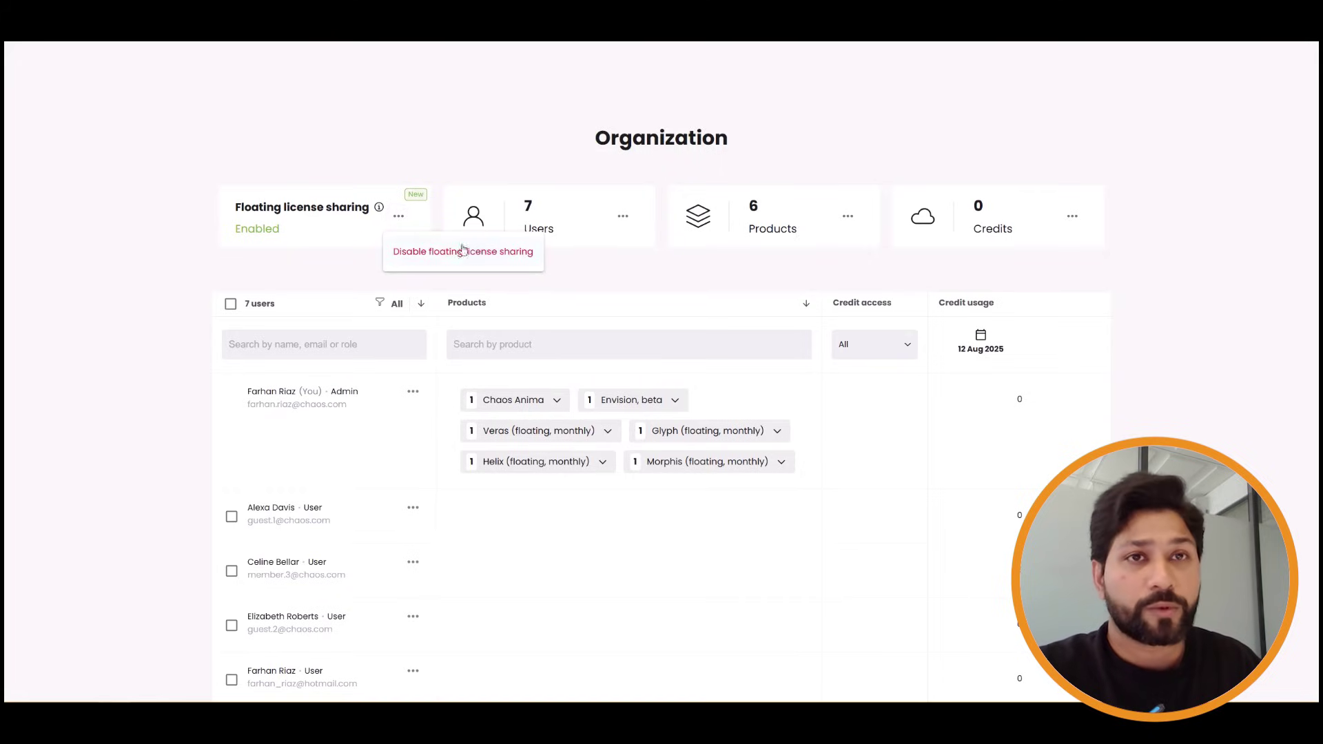
pyautogui.click(320, 259)
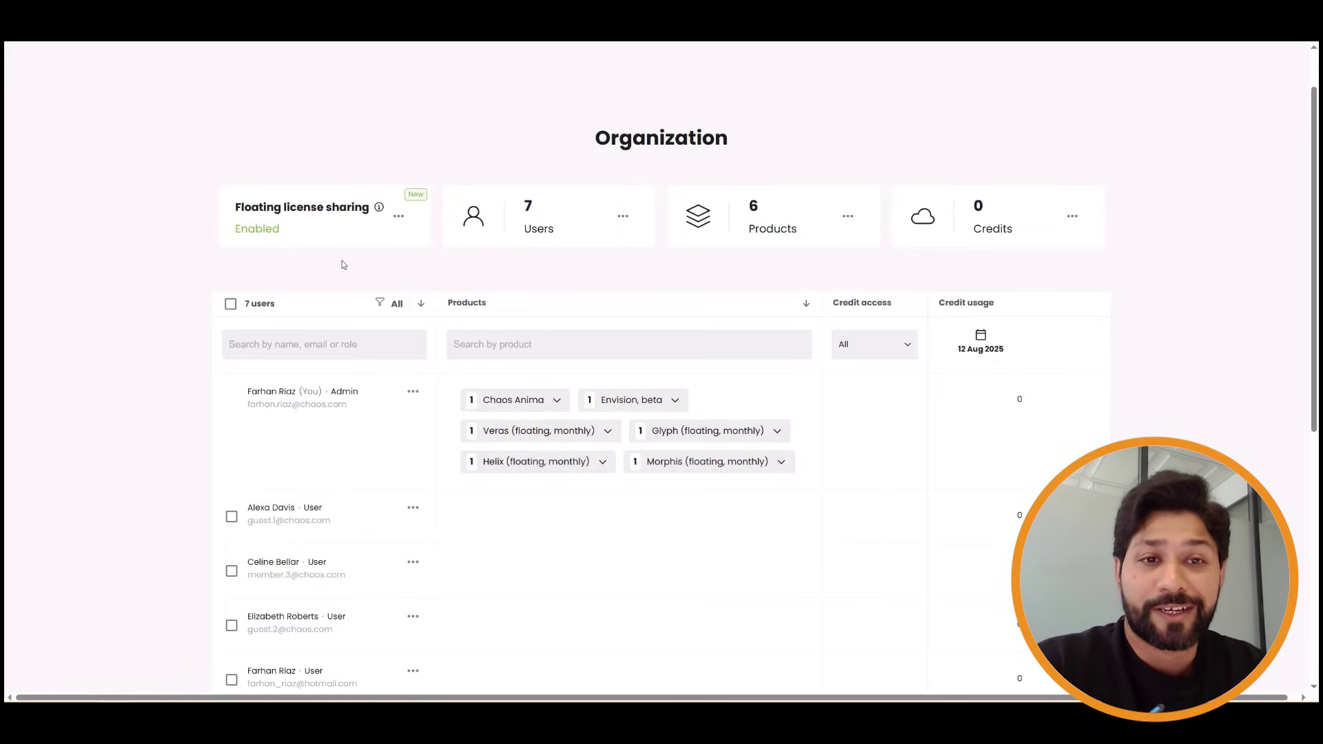
pyautogui.click(623, 218)
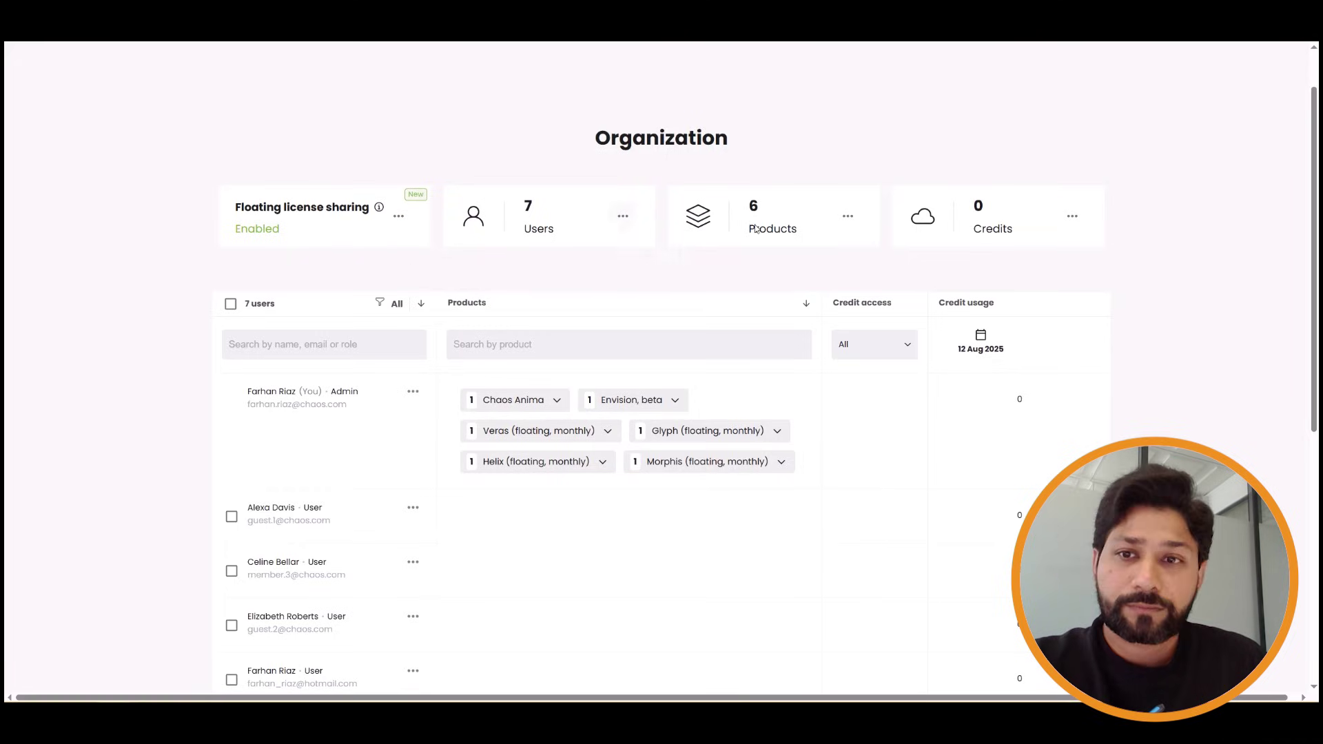
pyautogui.click(855, 218)
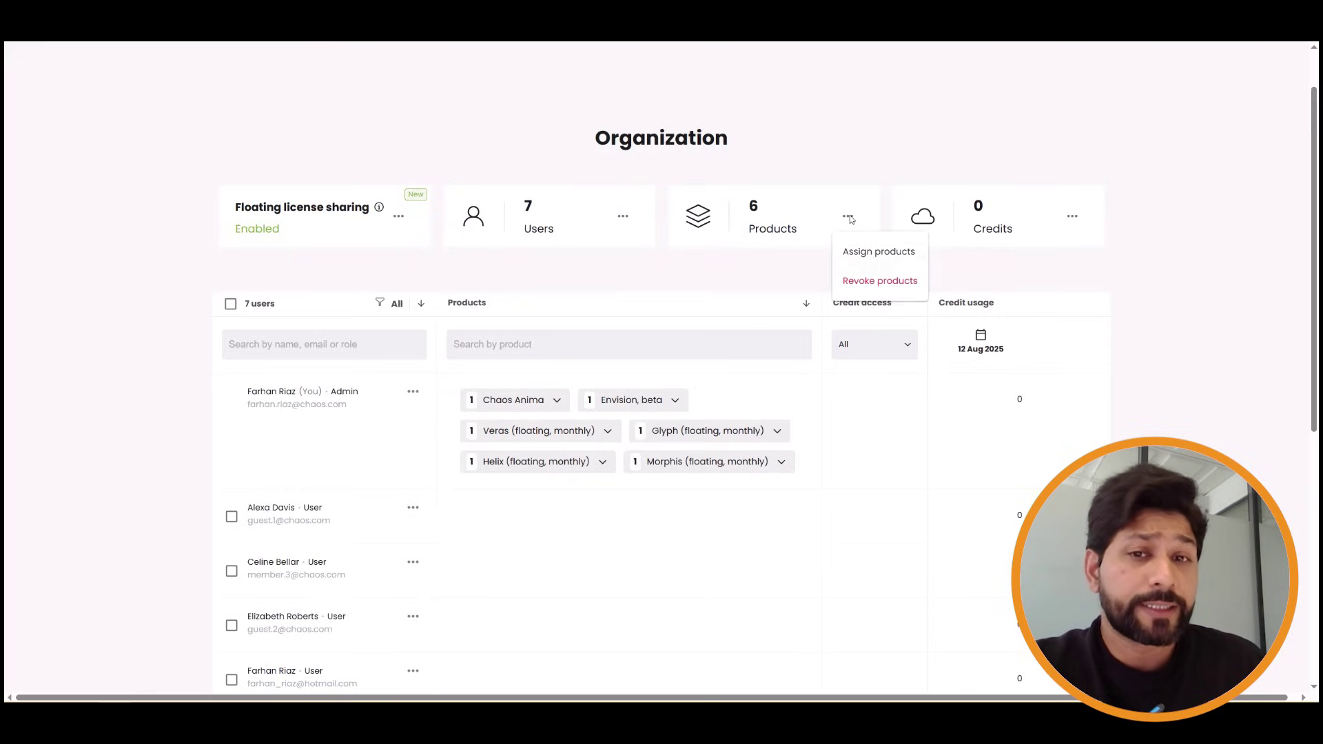
pyautogui.click(849, 217)
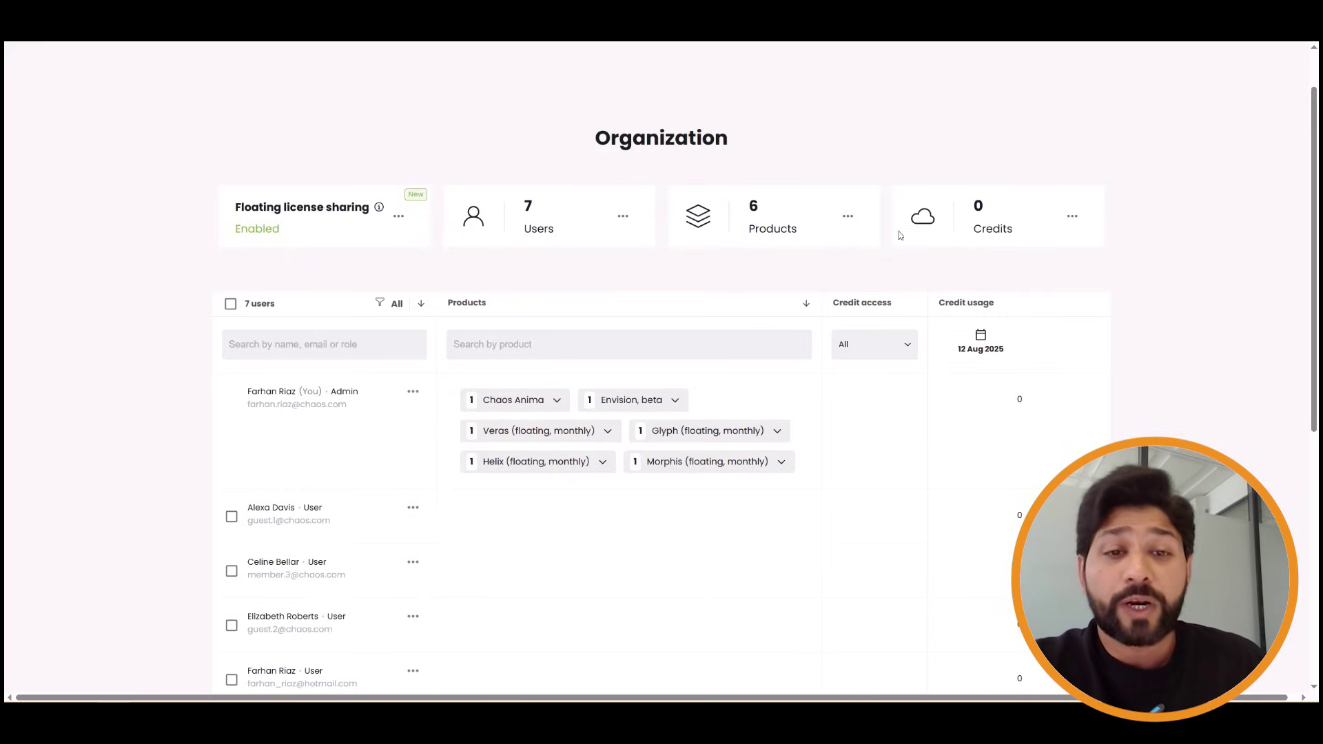
pyautogui.scroll(-1, 1174, 340)
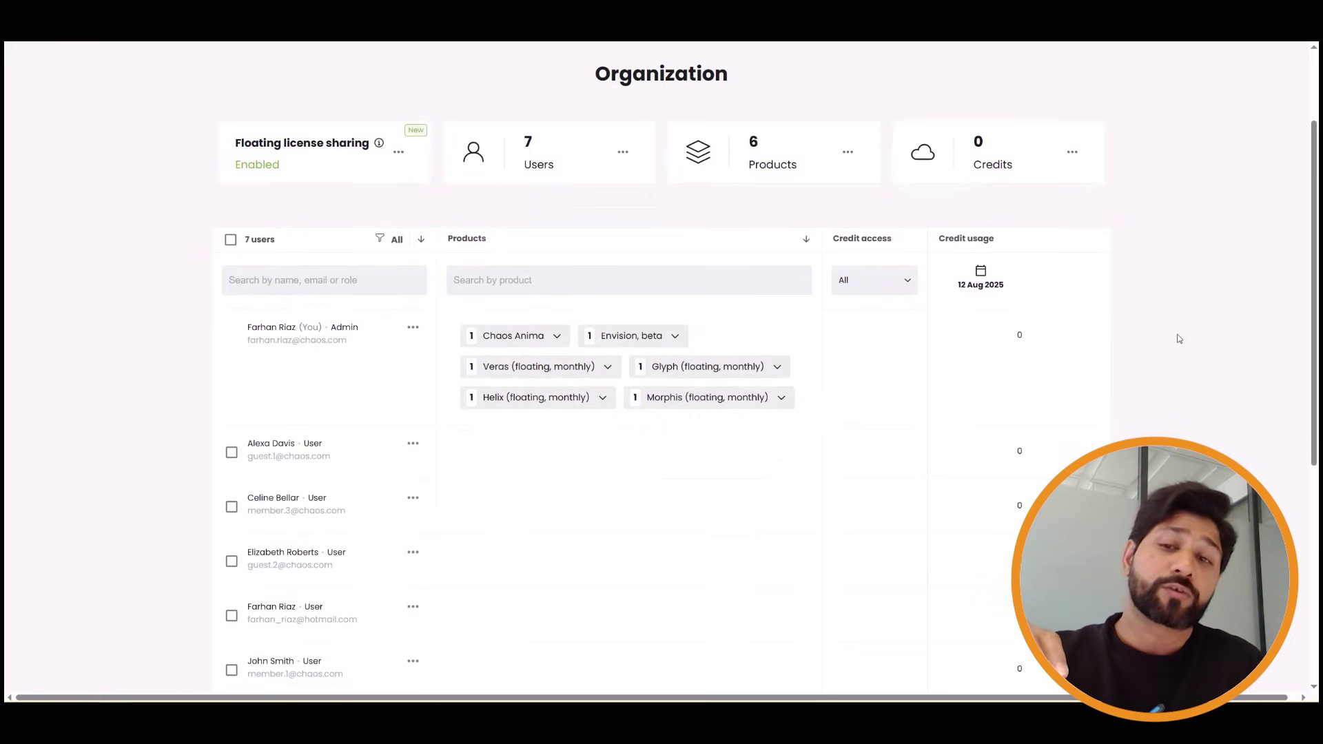
pyautogui.scroll(2, 1176, 337)
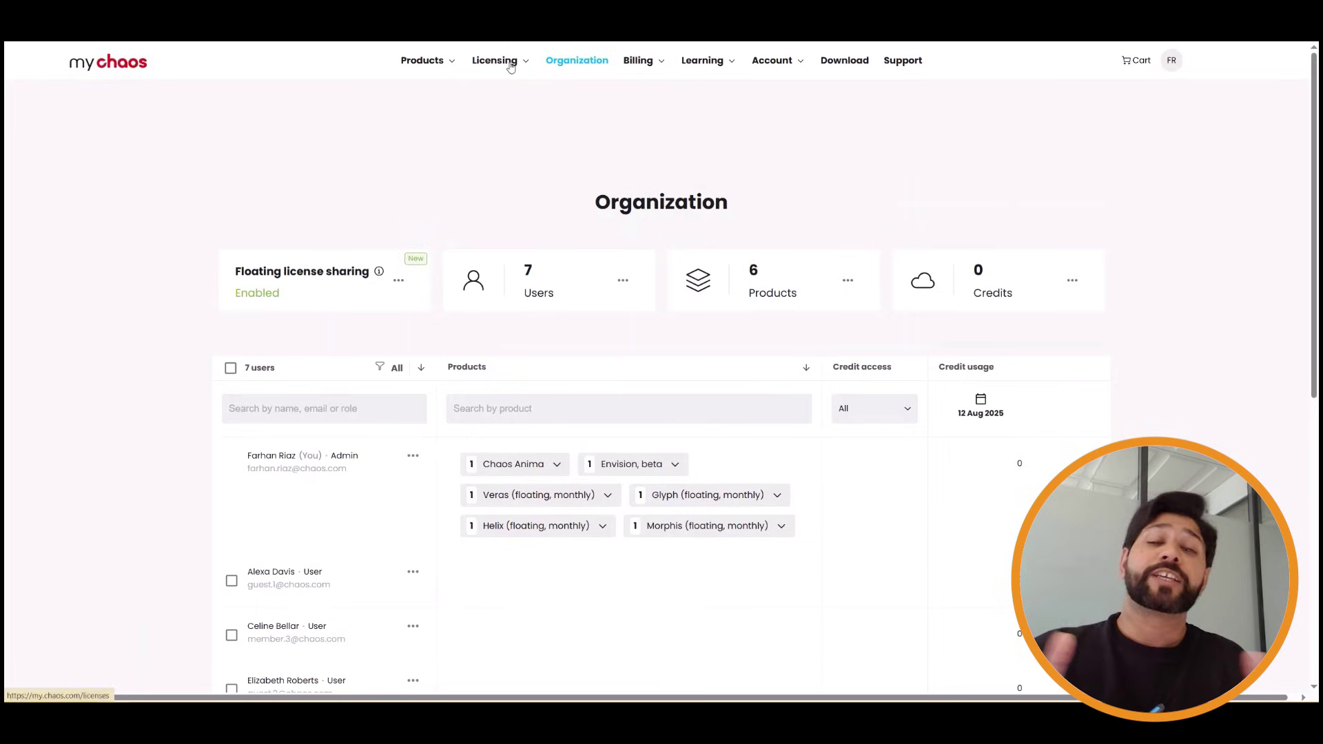
# Open Download and browse the Plugins, Applications, AI tools and Tools sections.
pyautogui.click(845, 60)
pyautogui.scroll(-4, 1160, 270)
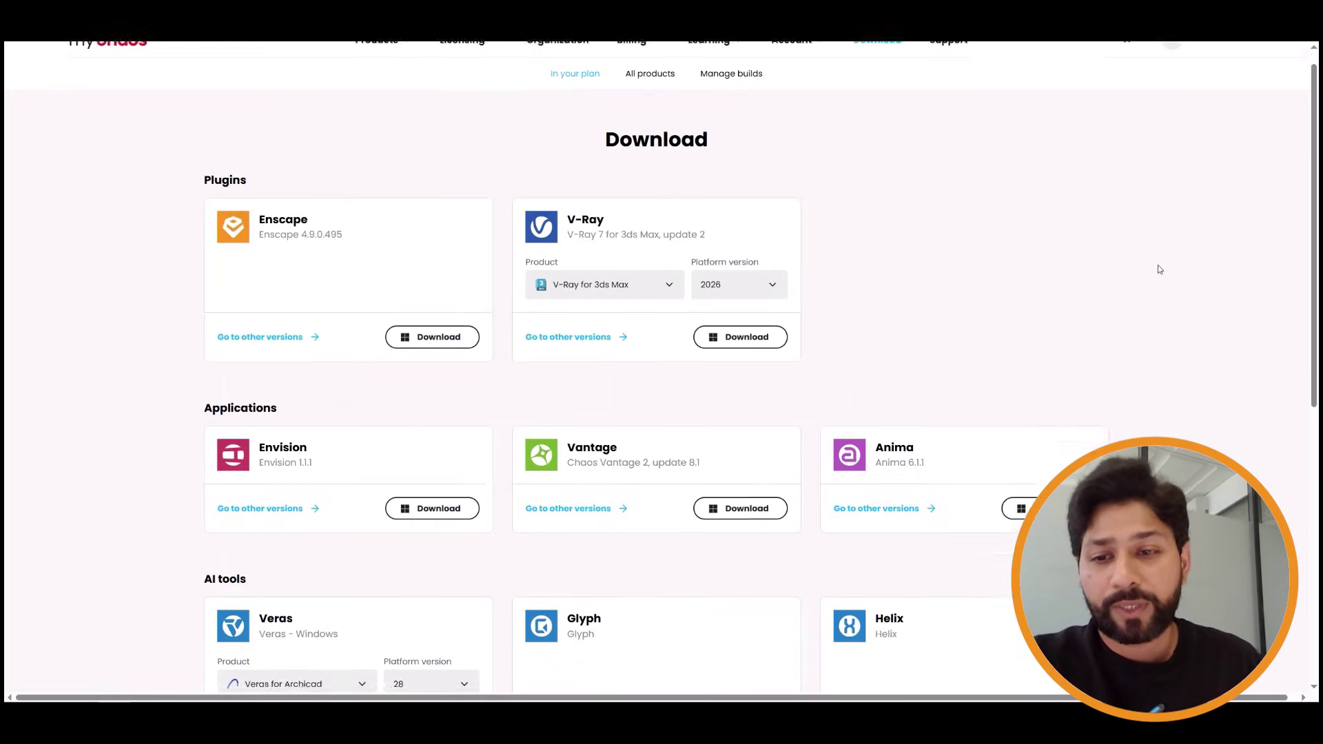
pyautogui.scroll(-4, 1160, 269)
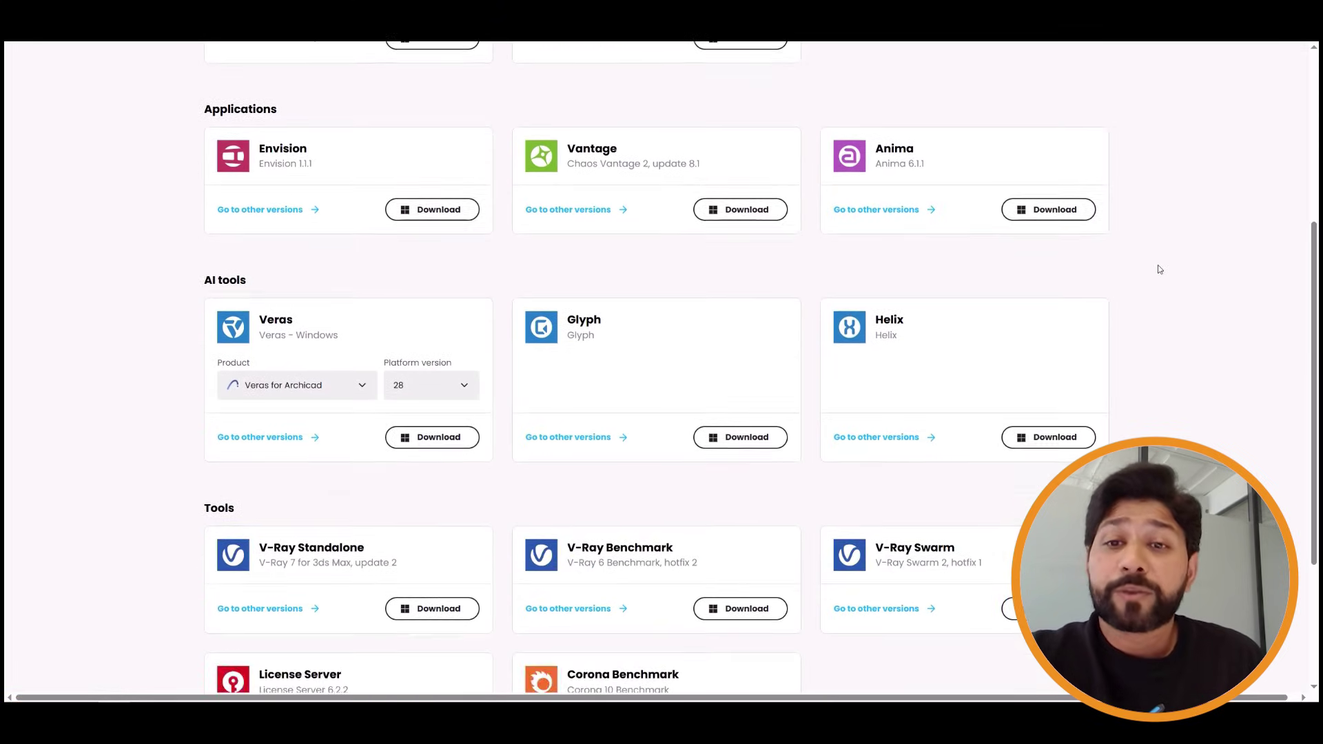
pyautogui.scroll(-1, 1160, 270)
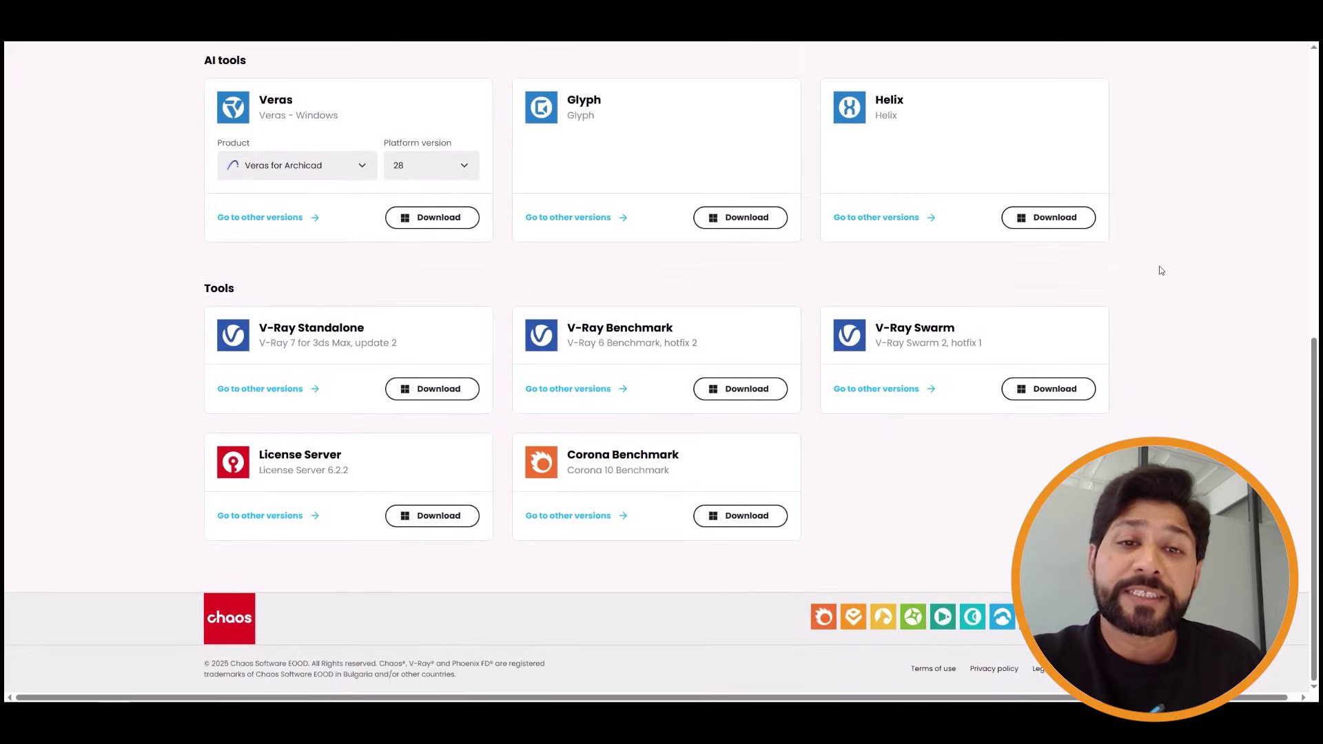
pyautogui.scroll(1, 1160, 270)
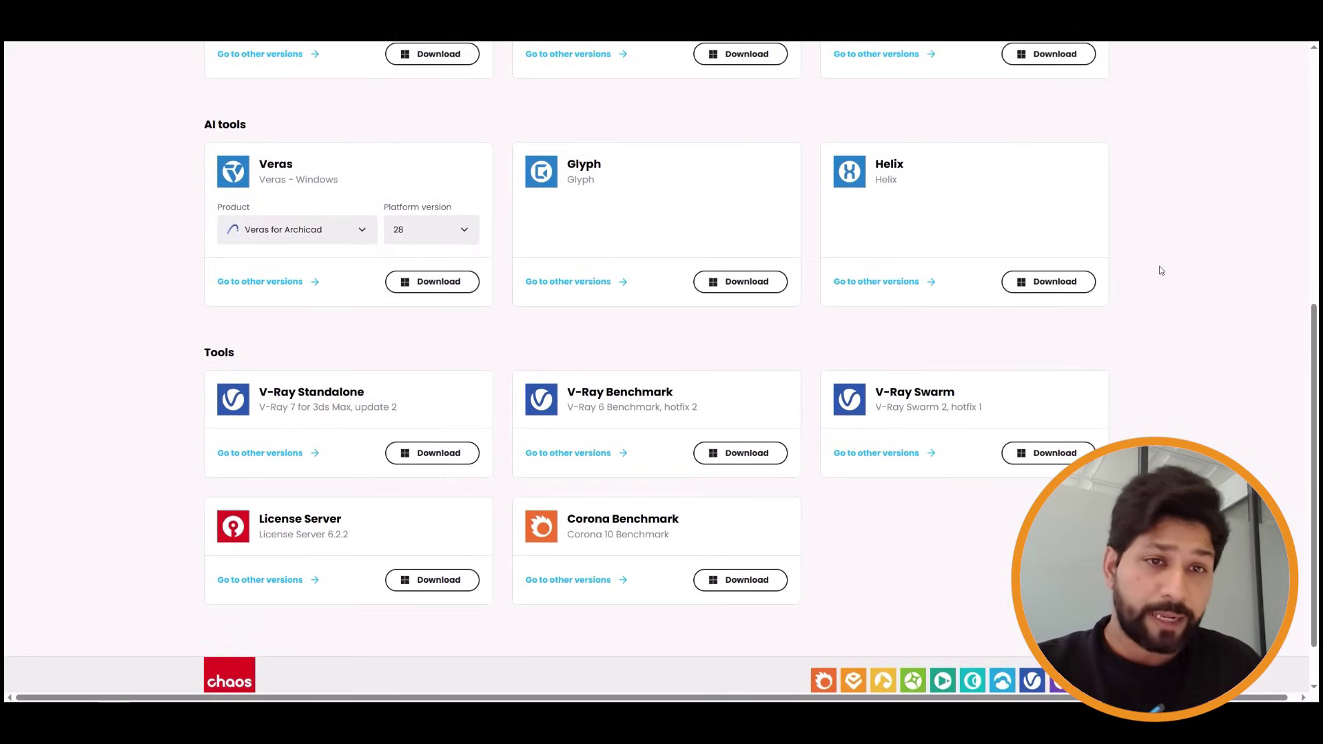
pyautogui.scroll(-1, 1160, 270)
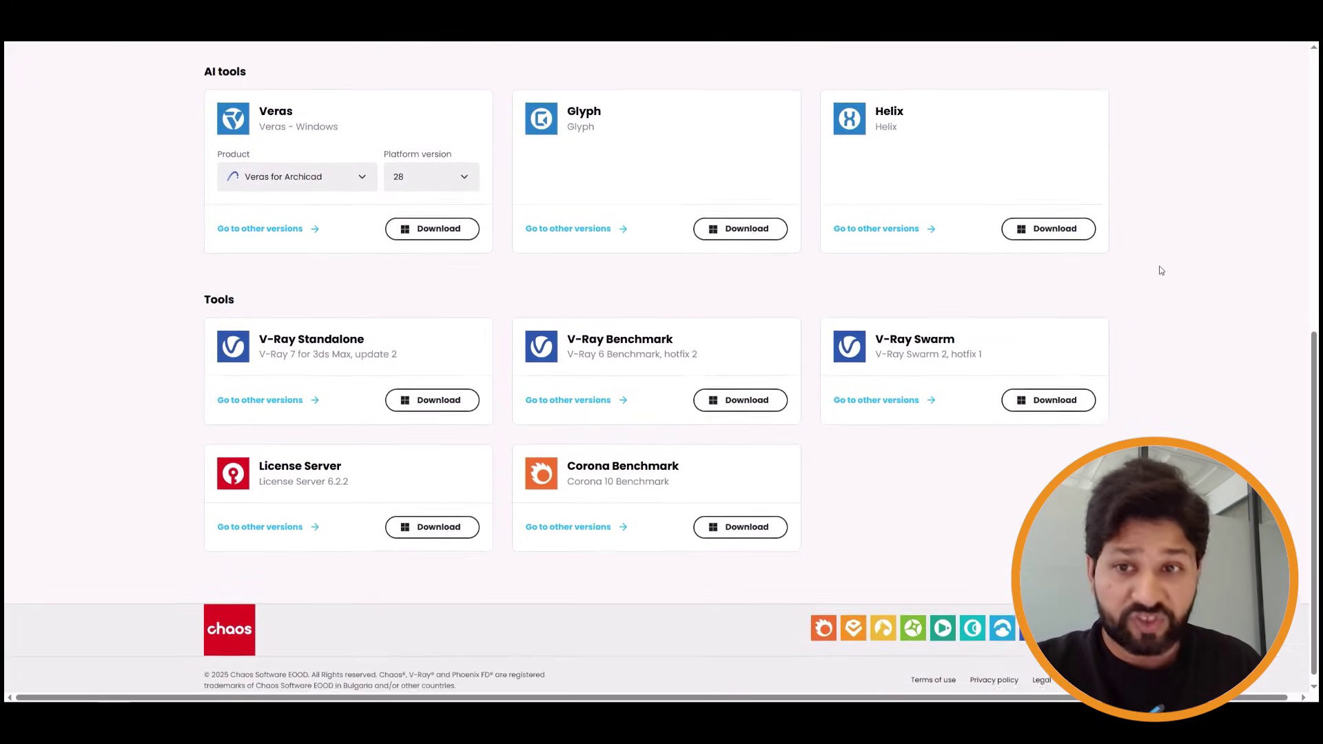
pyautogui.scroll(4, 1160, 270)
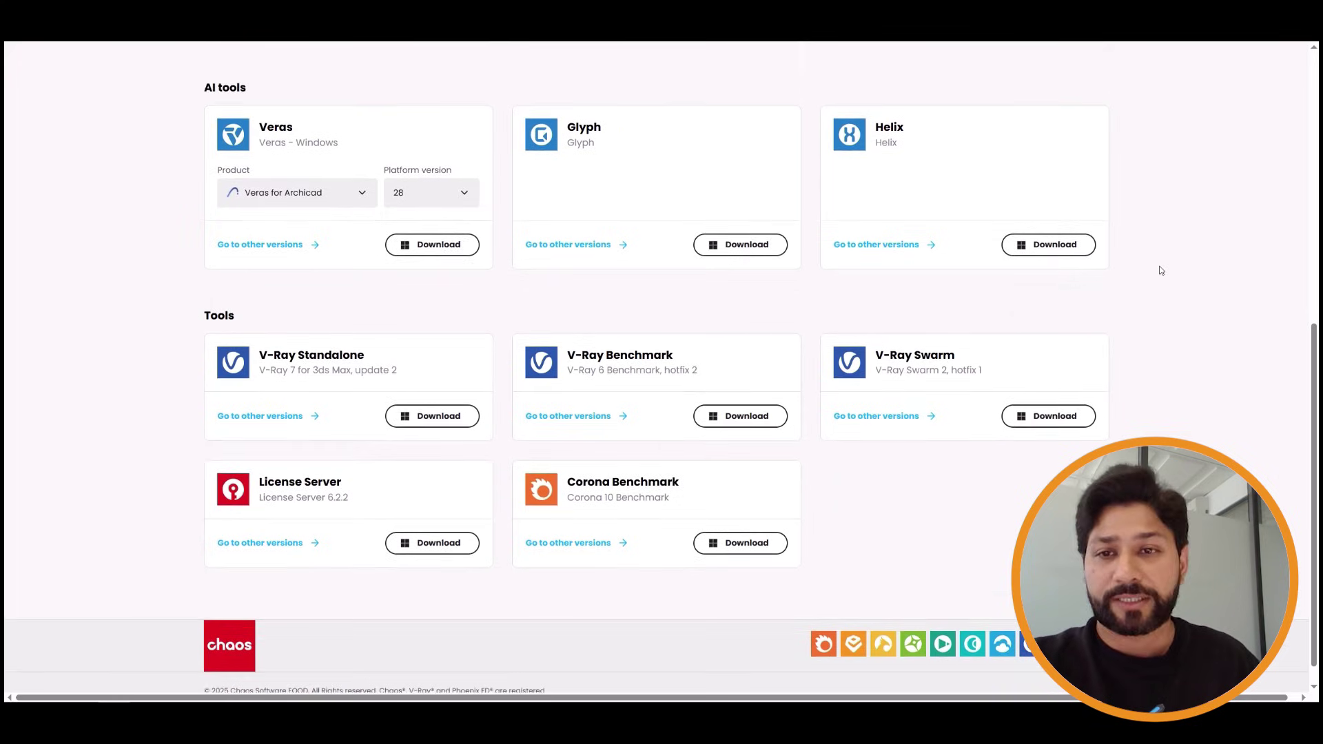
pyautogui.scroll(4, 1161, 270)
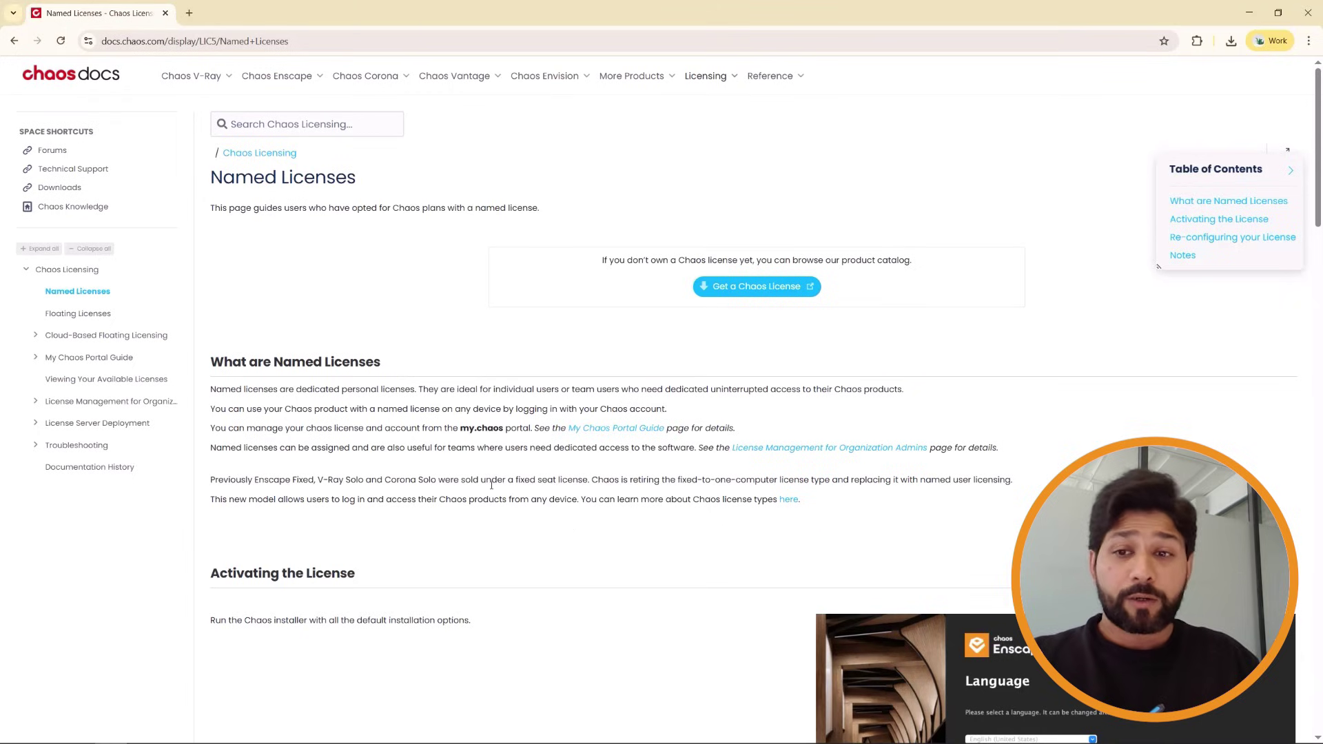
# Select the sentence about using a named license on any device with a Chaos account.
pyautogui.moveTo(210, 409); pyautogui.dragTo(670, 413)
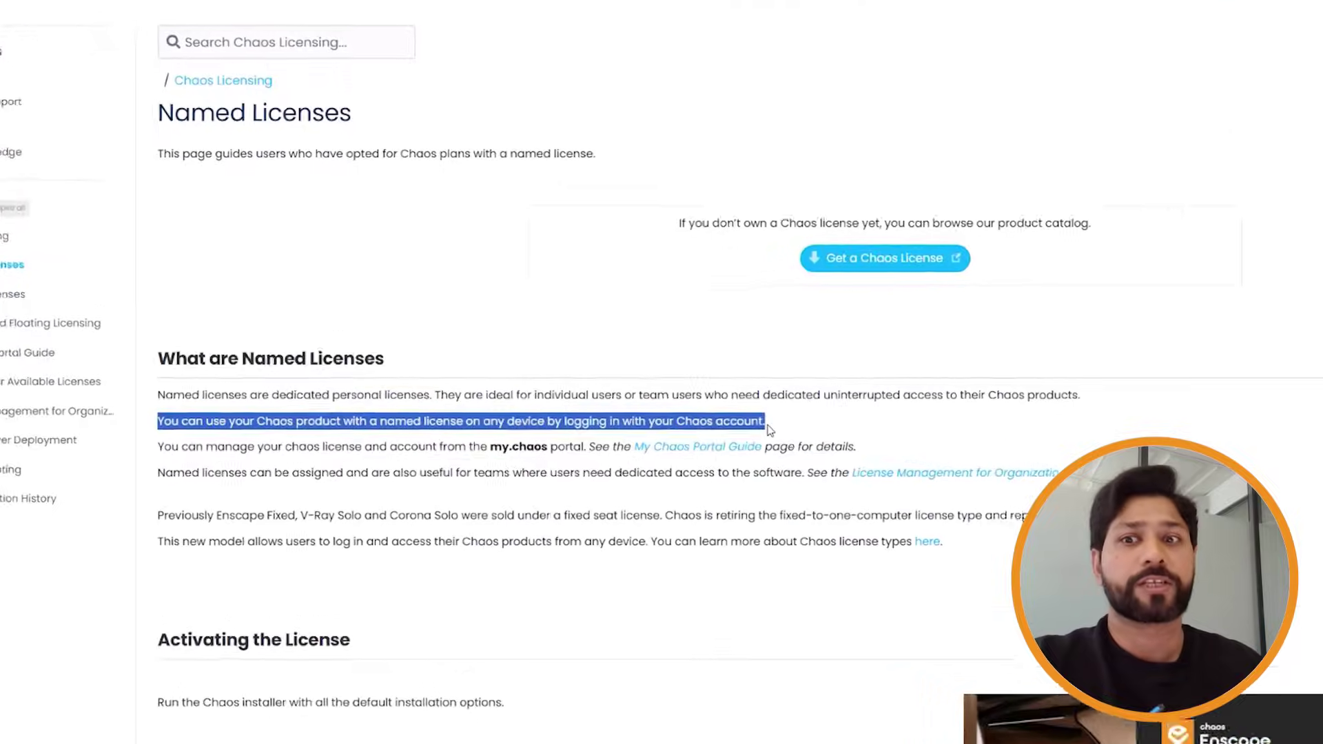